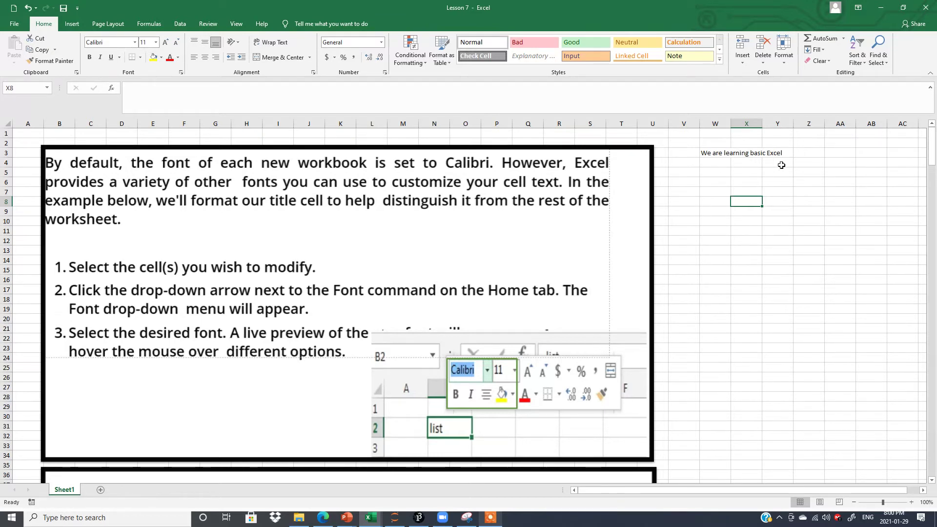
# - Change the font of 'We are learning basic Excel' in W3 to Times New Roman
pyautogui.click(710, 154)
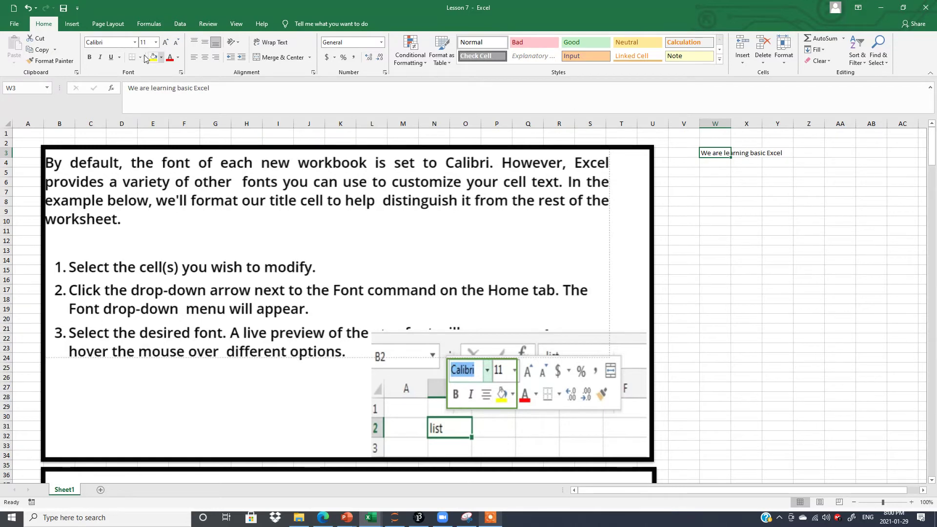
pyautogui.click(134, 43)
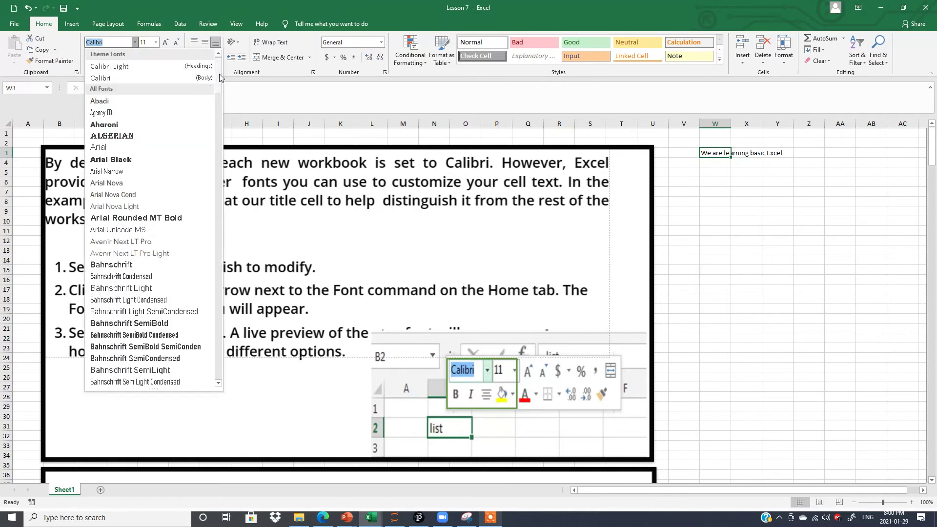
pyautogui.moveTo(219, 78); pyautogui.dragTo(218, 59)
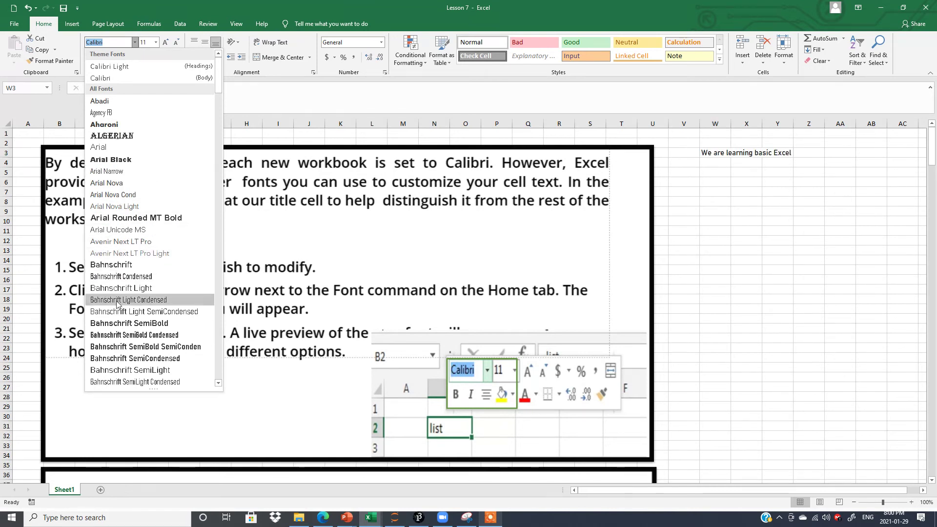
pyautogui.moveTo(219, 93); pyautogui.dragTo(218, 299)
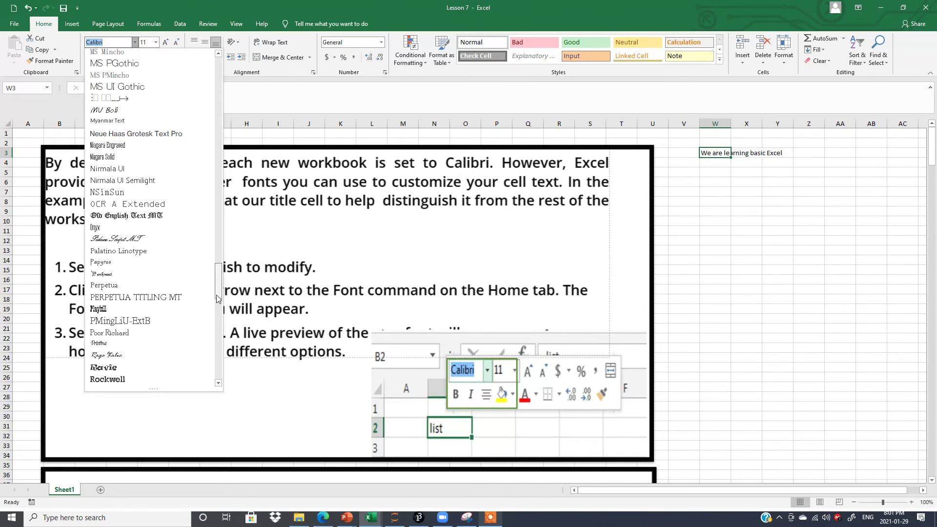
pyautogui.moveTo(217, 297); pyautogui.dragTo(209, 352)
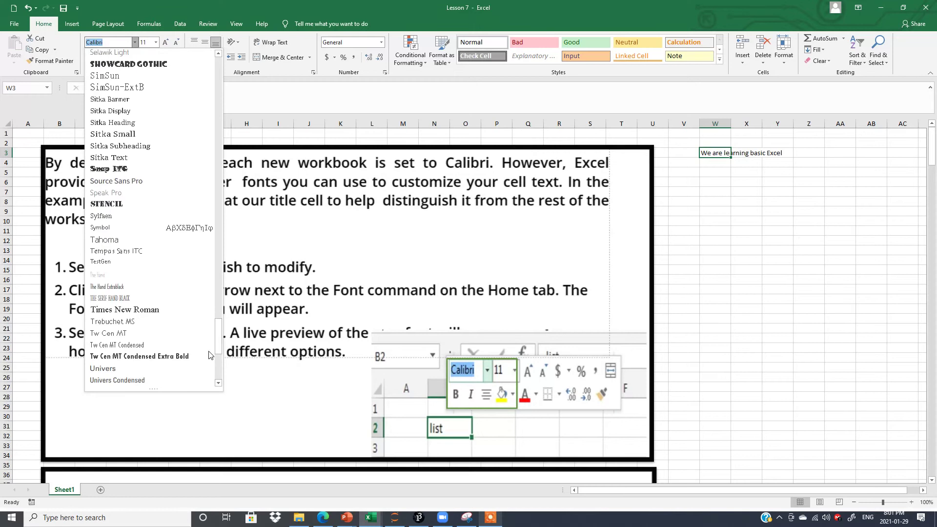
pyautogui.click(119, 310)
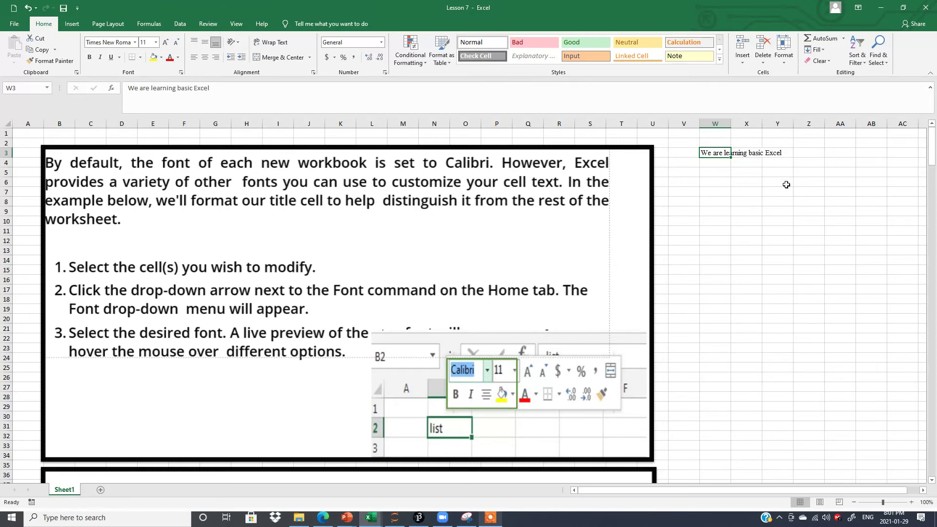
# - Recheck W3's new font, then select the range W3:Z3 holding the sentence
pyautogui.click(769, 231)
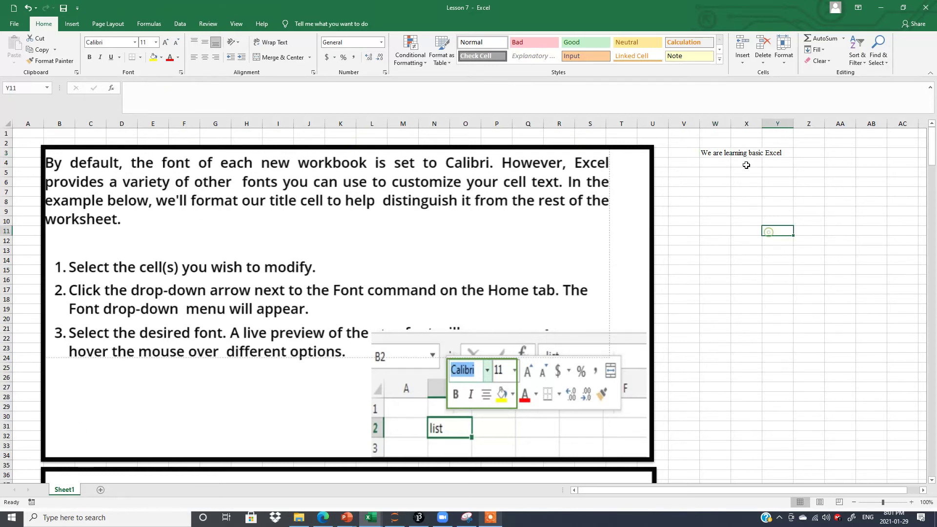
pyautogui.click(713, 152)
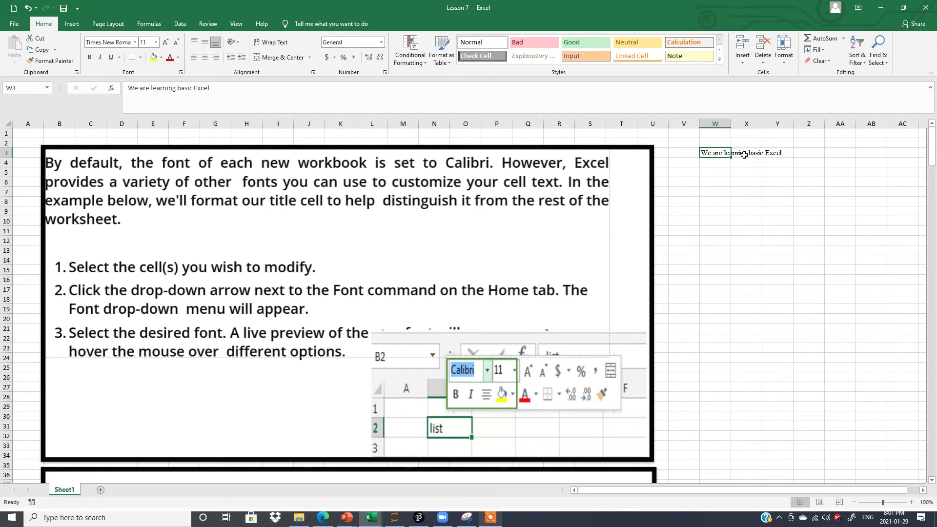
pyautogui.click(934, 386)
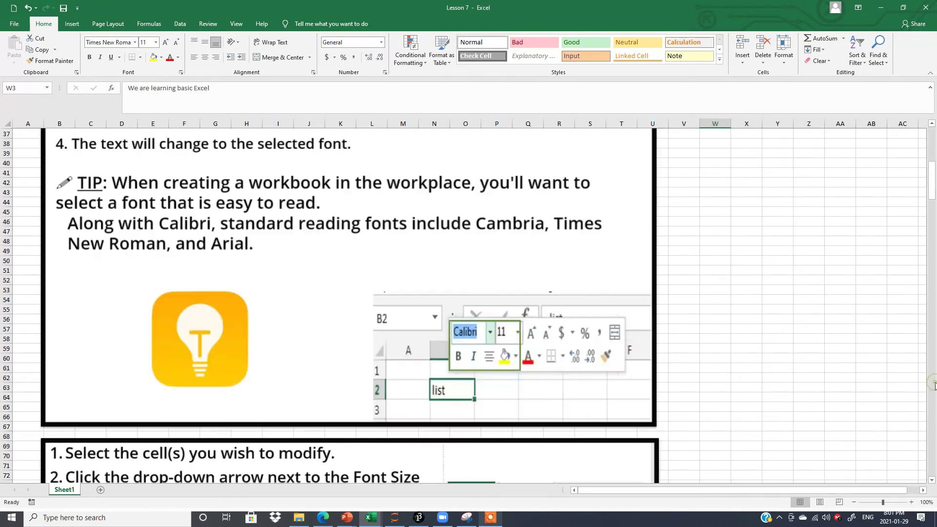
pyautogui.click(933, 342)
pyautogui.click(932, 293)
pyautogui.moveTo(932, 276); pyautogui.dragTo(931, 141)
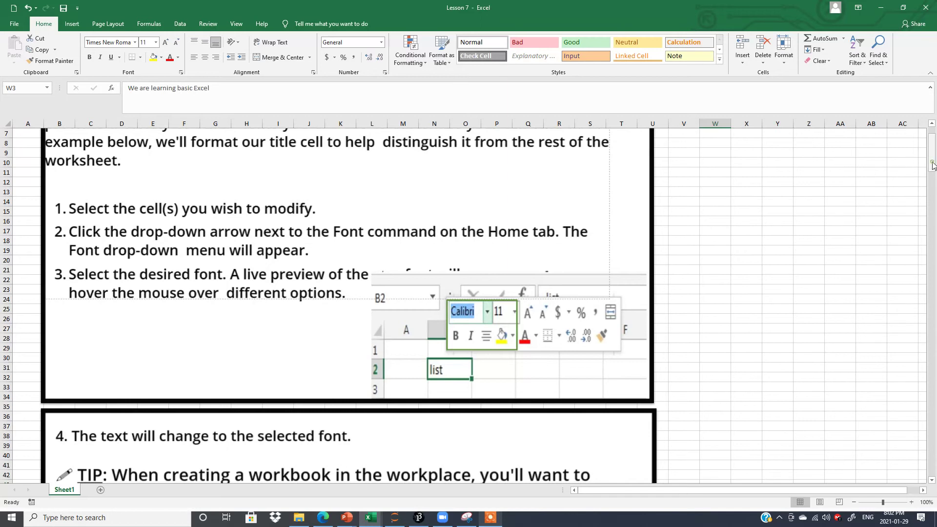
pyautogui.scroll(2, 925, 164)
pyautogui.click(770, 159)
pyautogui.moveTo(710, 159); pyautogui.dragTo(805, 155)
# - Copy W3:Z3 and paste the Times New Roman sentence into cell W42
pyautogui.hotkey('ctrl', 'c')
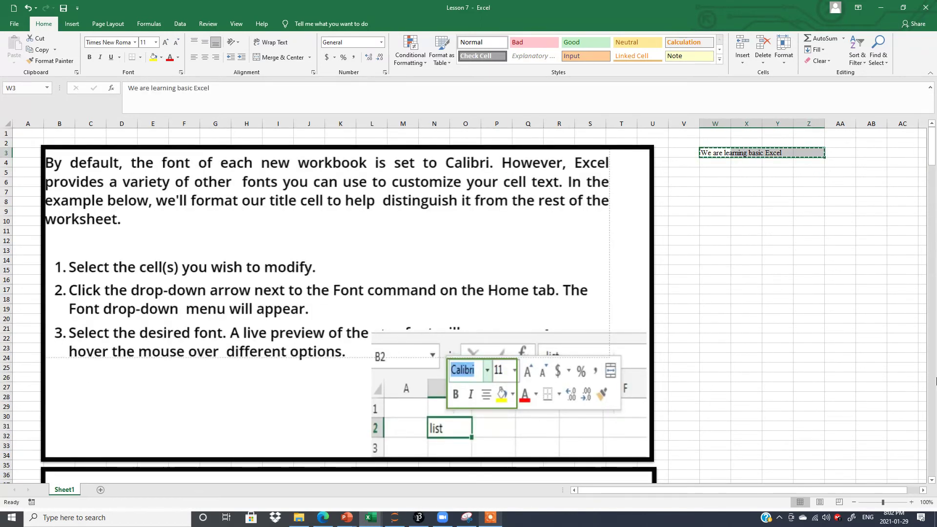
pyautogui.click(932, 481)
pyautogui.scroll(-4, 932, 483)
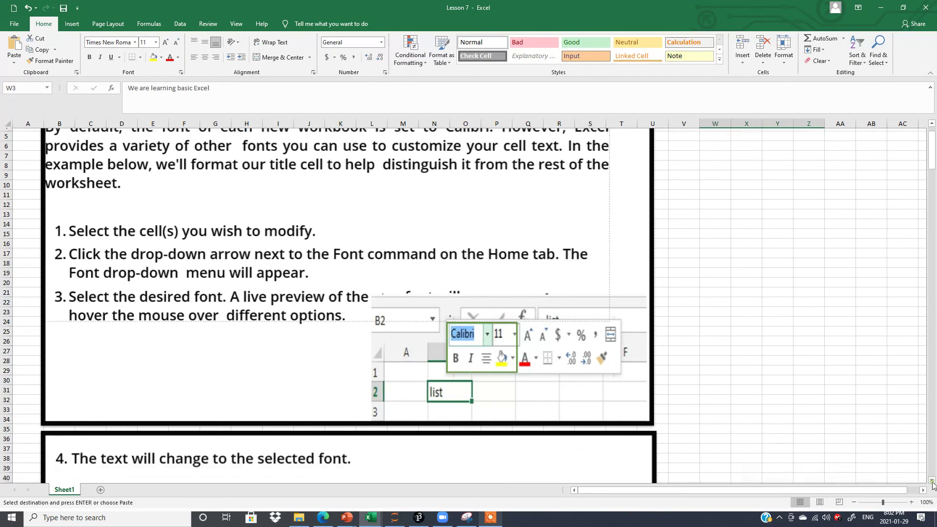
pyautogui.scroll(-3, 932, 483)
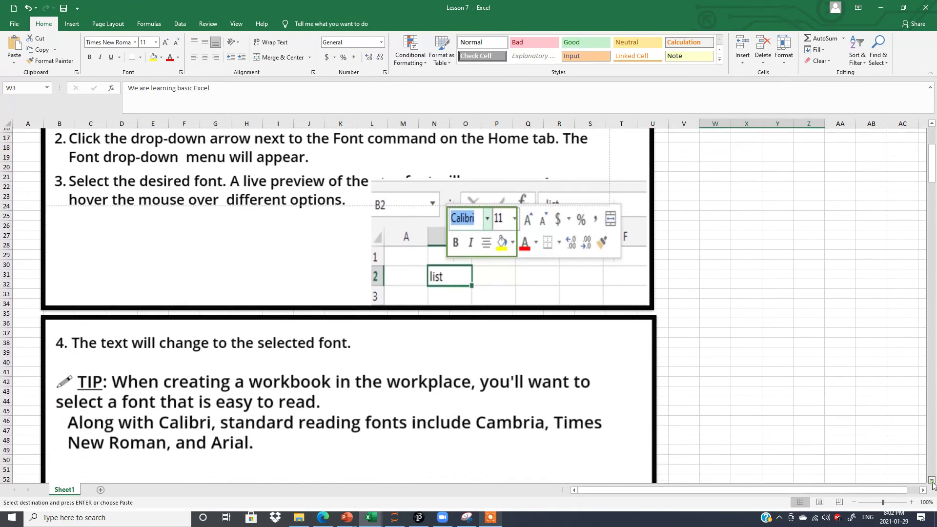
pyautogui.click(720, 322)
pyautogui.hotkey('ctrl', 'v')
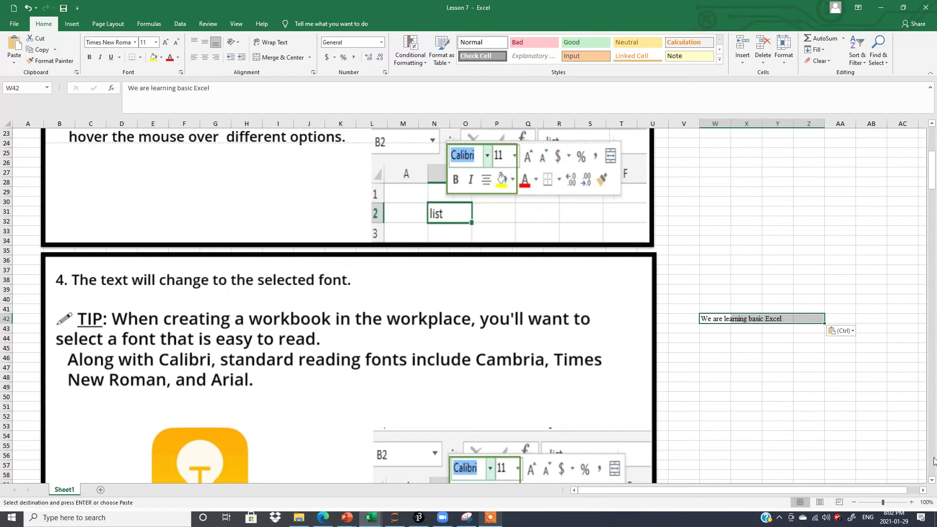
# - Select the sentence in W79 and browse the font size list without choosing
pyautogui.moveTo(932, 480); pyautogui.dragTo(932, 481)
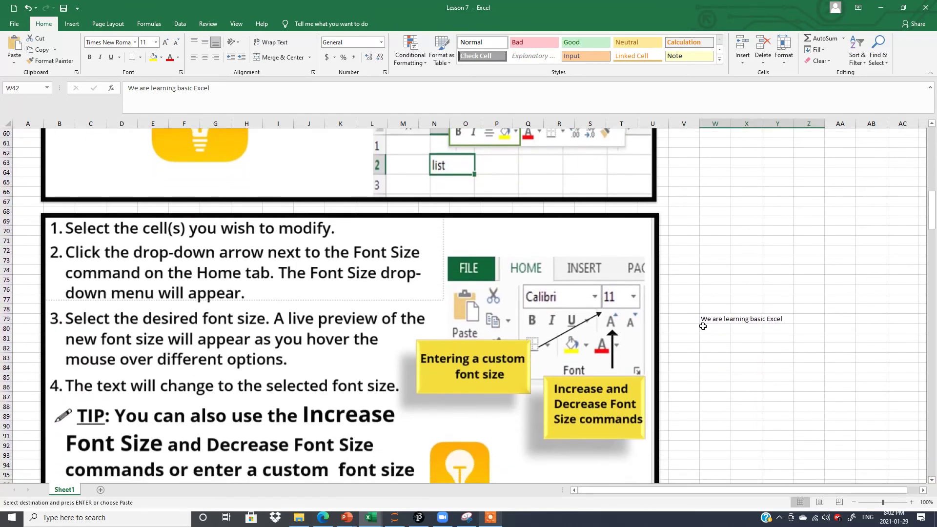
pyautogui.click(703, 319)
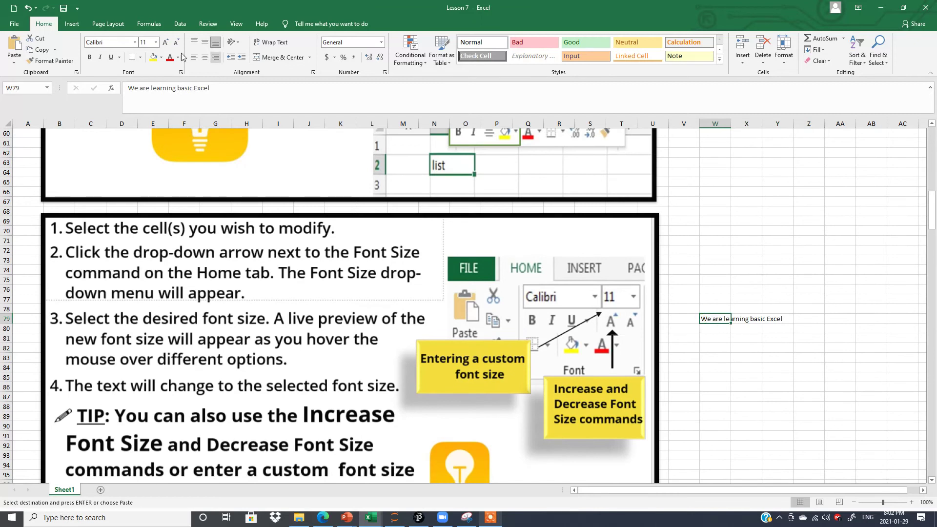
pyautogui.click(157, 43)
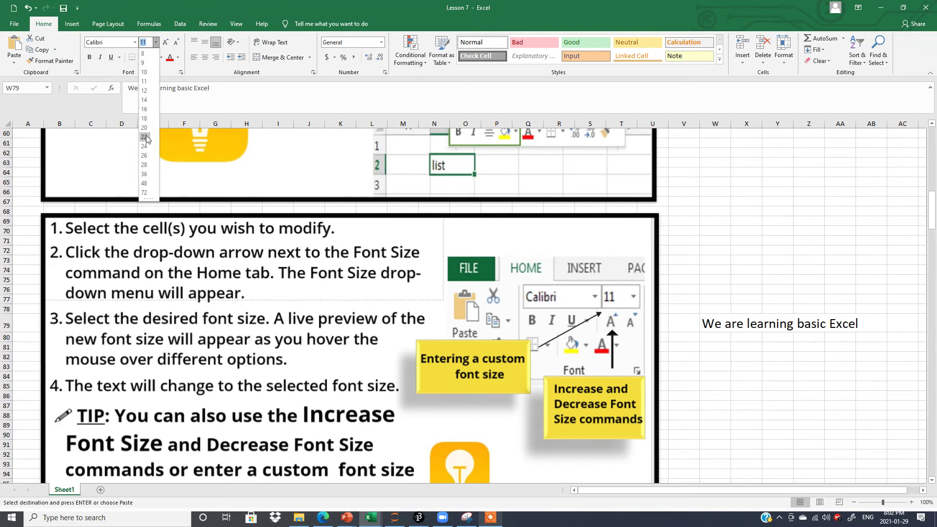
pyautogui.click(155, 42)
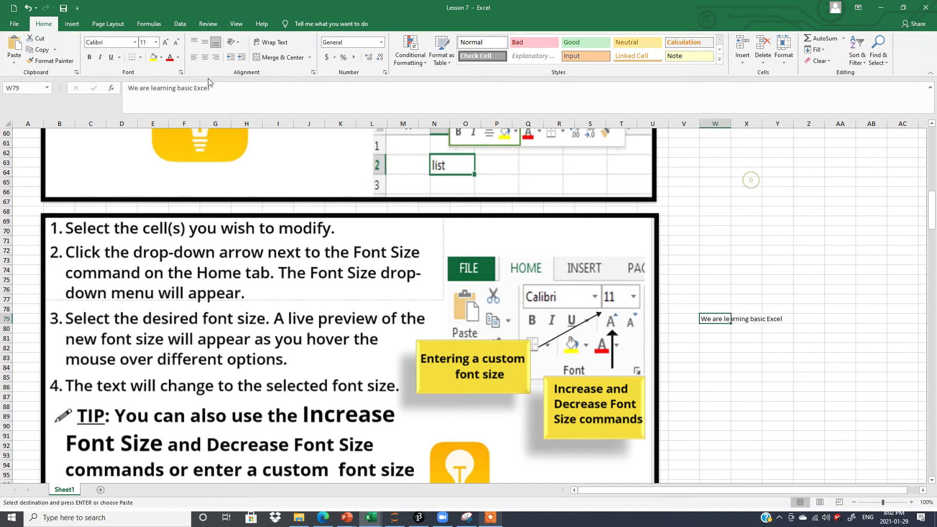
# - Enlarge W79's text up to 48, then reduce it back down to size 18
pyautogui.click(167, 42)
pyautogui.click(166, 42)
pyautogui.click(167, 42)
pyautogui.click(166, 41)
pyautogui.click(166, 42)
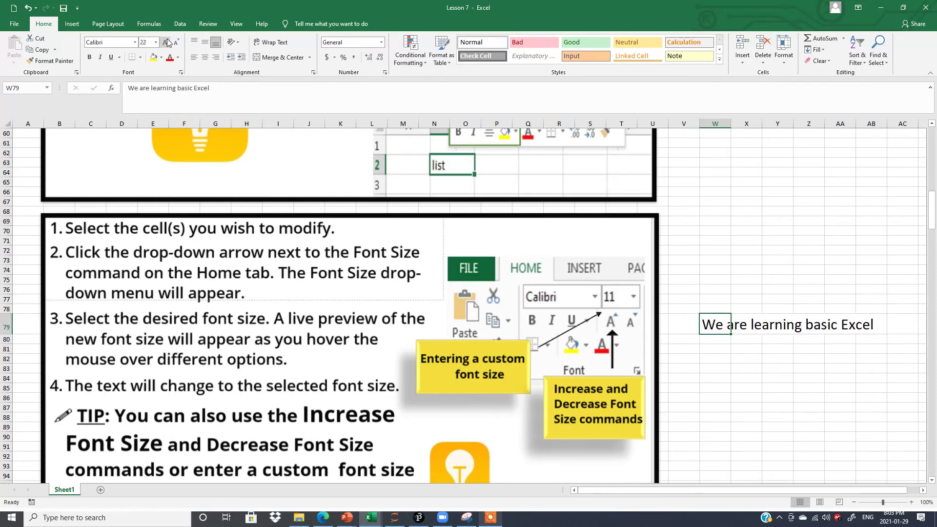
pyautogui.click(167, 42)
pyautogui.click(166, 42)
pyautogui.click(166, 42)
pyautogui.click(166, 43)
pyautogui.click(166, 42)
pyautogui.click(167, 43)
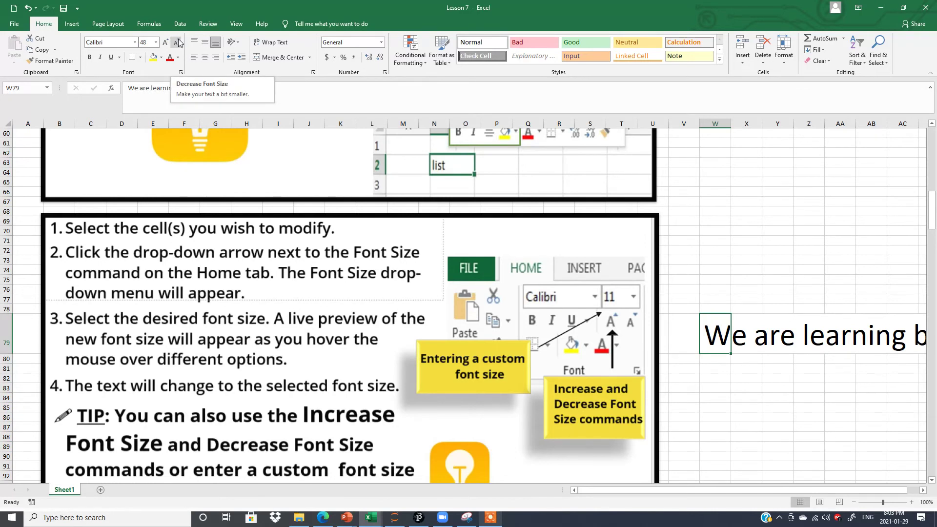
pyautogui.click(178, 42)
pyautogui.click(178, 42)
pyautogui.click(178, 43)
pyautogui.click(178, 43)
pyautogui.click(178, 42)
pyautogui.click(178, 43)
pyautogui.click(178, 42)
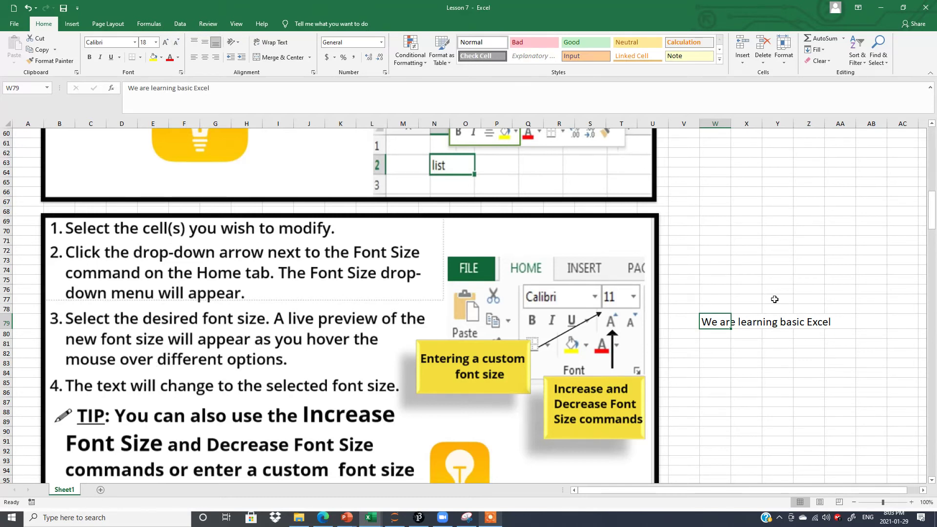
# - Enter the sentence 'We are learning Excel' into cell W108
pyautogui.click(932, 480)
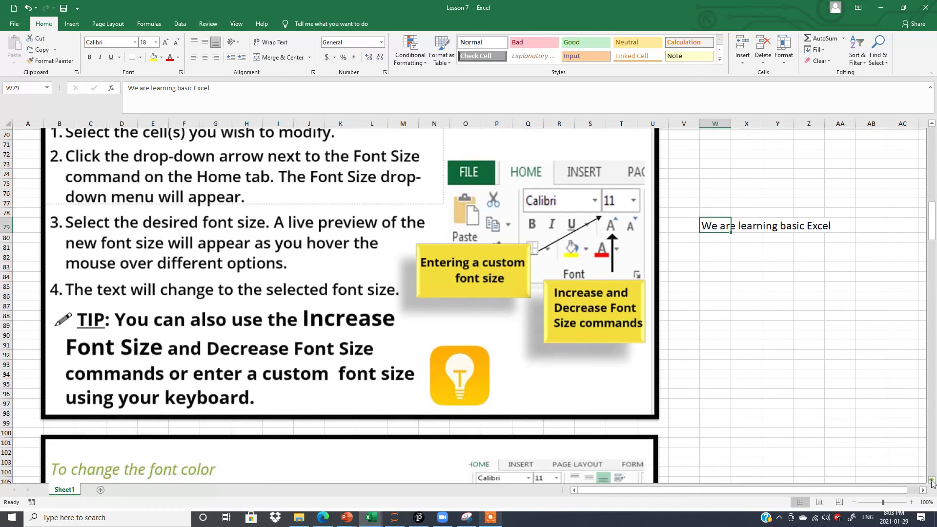
pyautogui.click(932, 480)
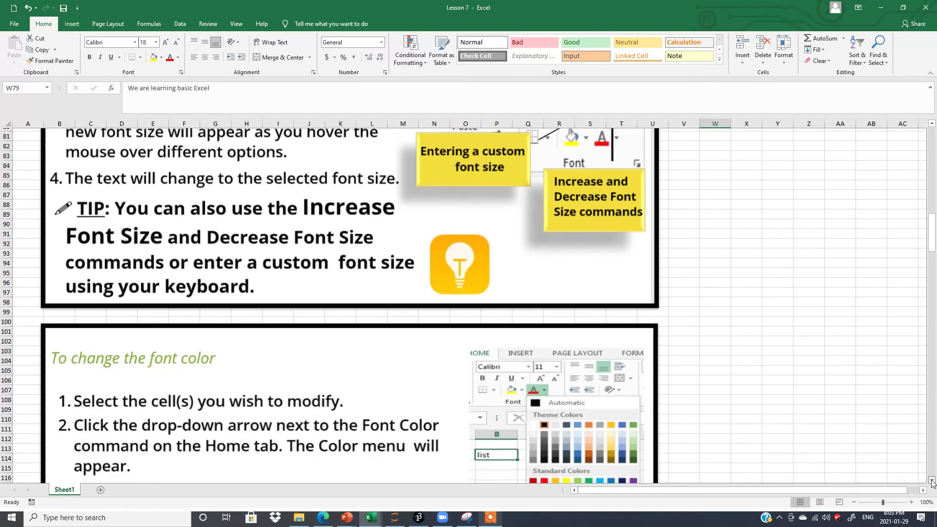
pyautogui.click(932, 480)
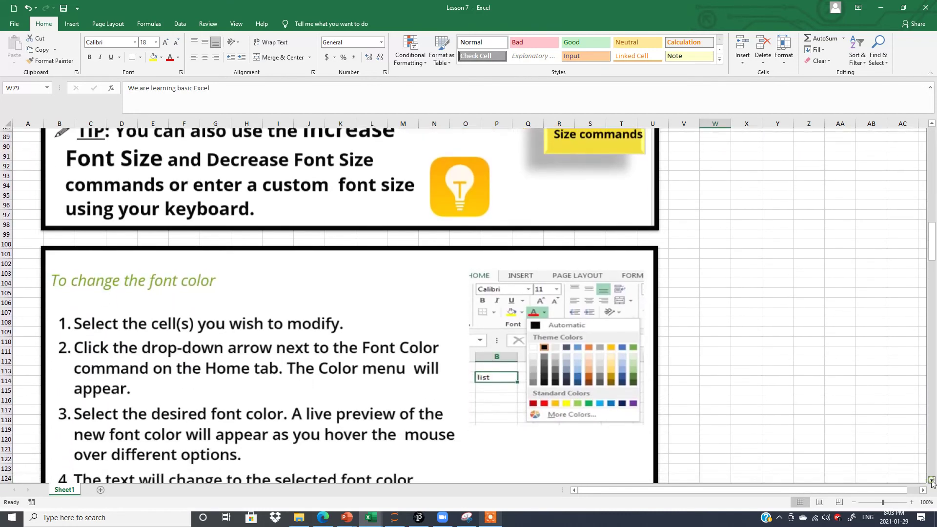
pyautogui.click(932, 481)
pyautogui.click(711, 320)
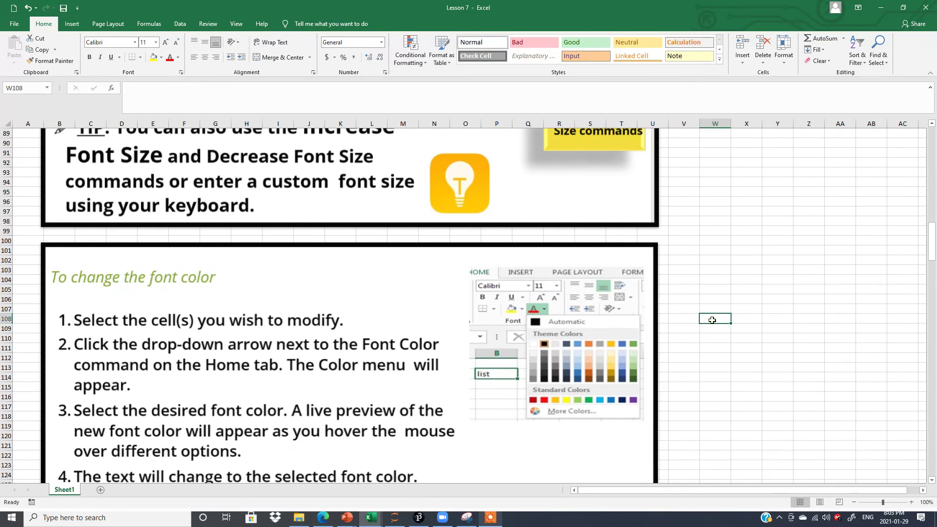
pyautogui.click(722, 317)
pyautogui.write('We are learning Excel')
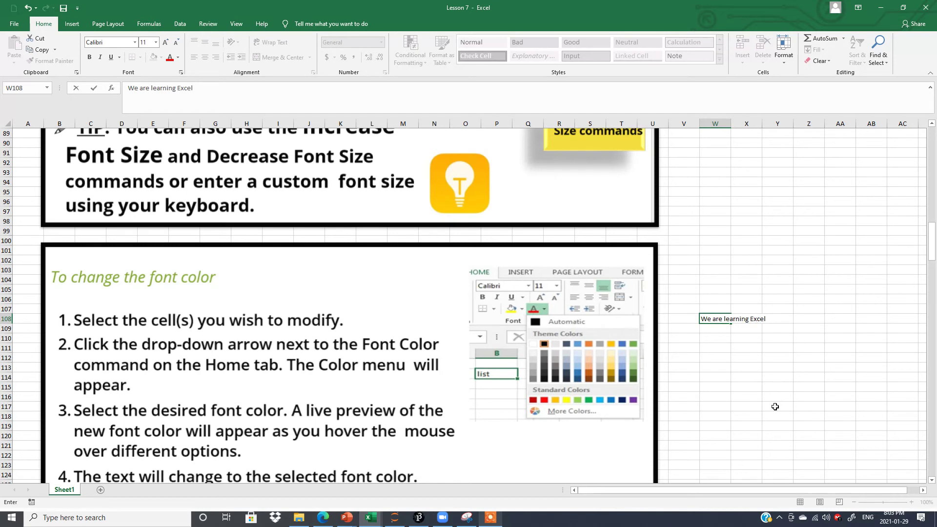
pyautogui.click(737, 317)
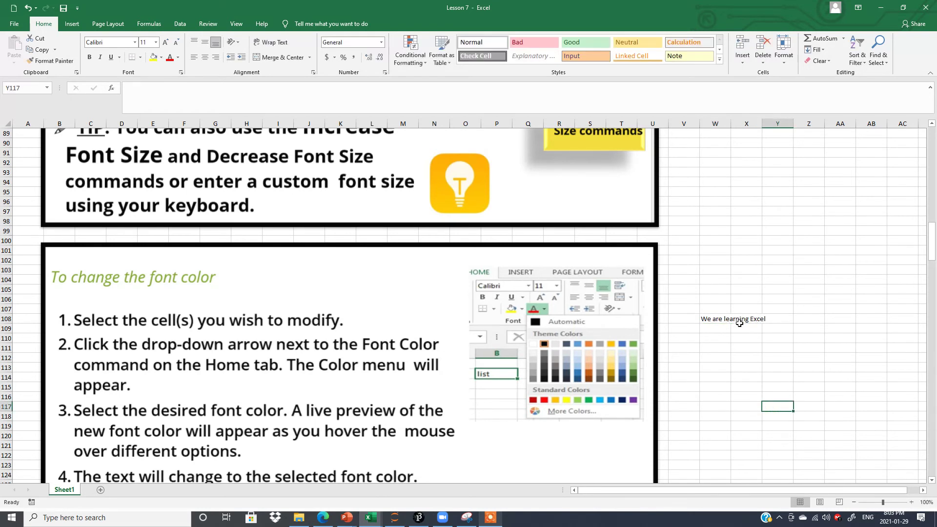
# - Set the W108 sentence to the Aharoni font at size 16
pyautogui.click(136, 43)
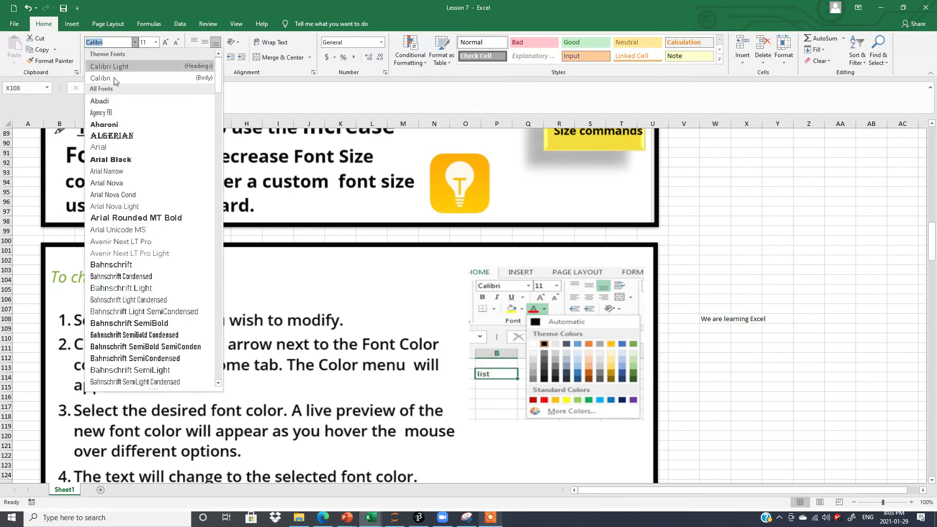
pyautogui.press('Escape')
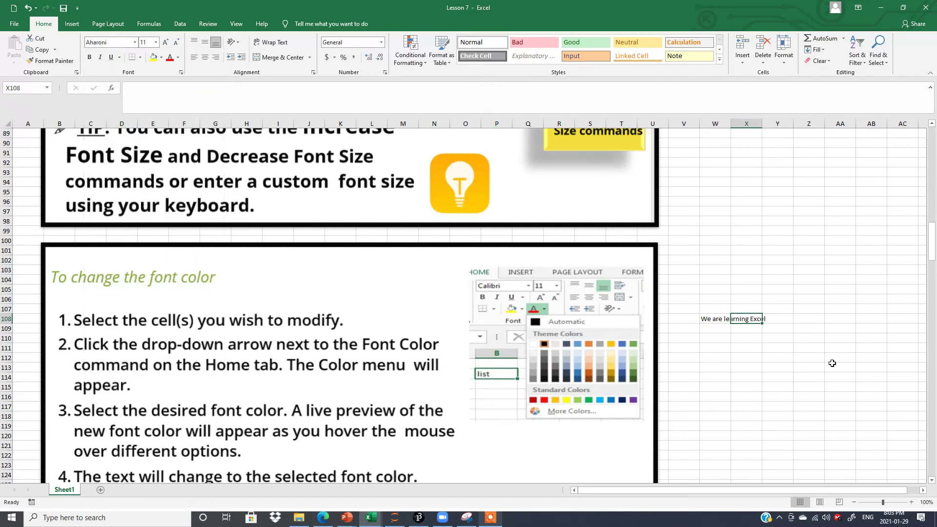
pyautogui.click(839, 367)
pyautogui.click(703, 319)
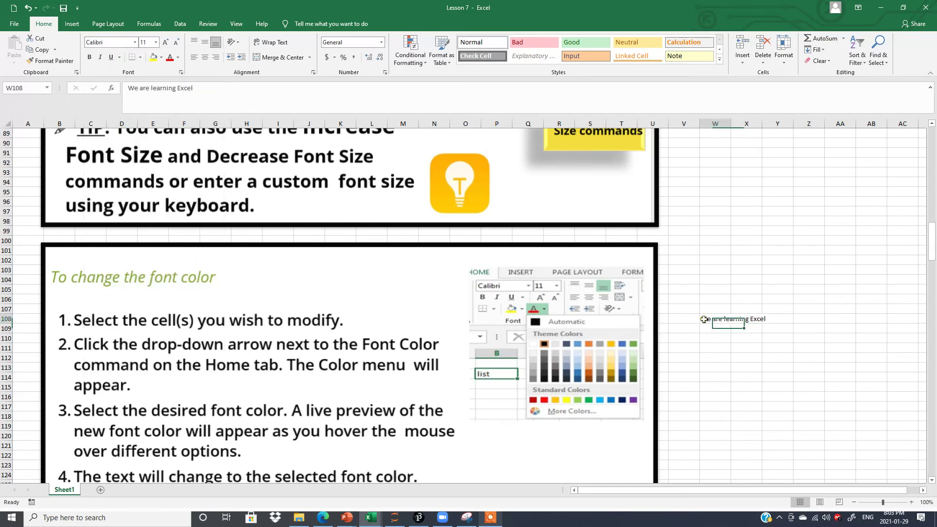
pyautogui.click(136, 42)
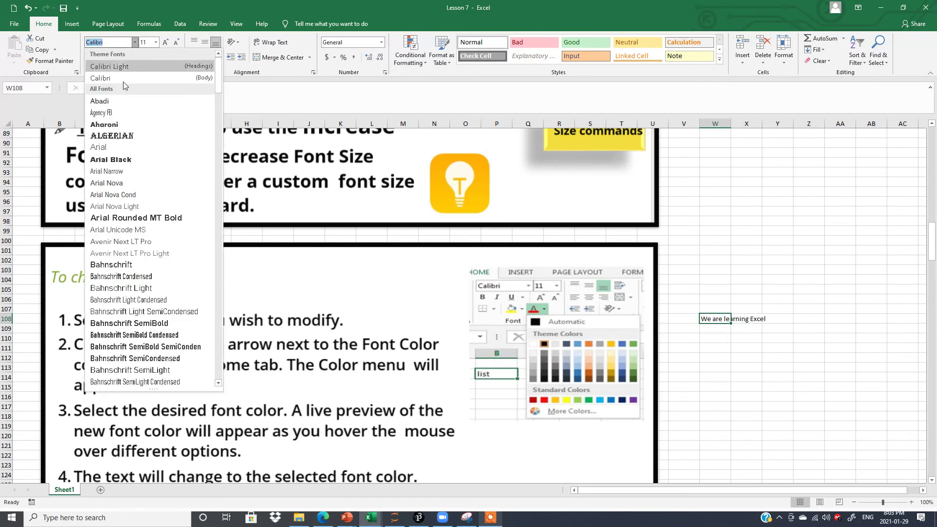
pyautogui.click(122, 125)
pyautogui.click(156, 43)
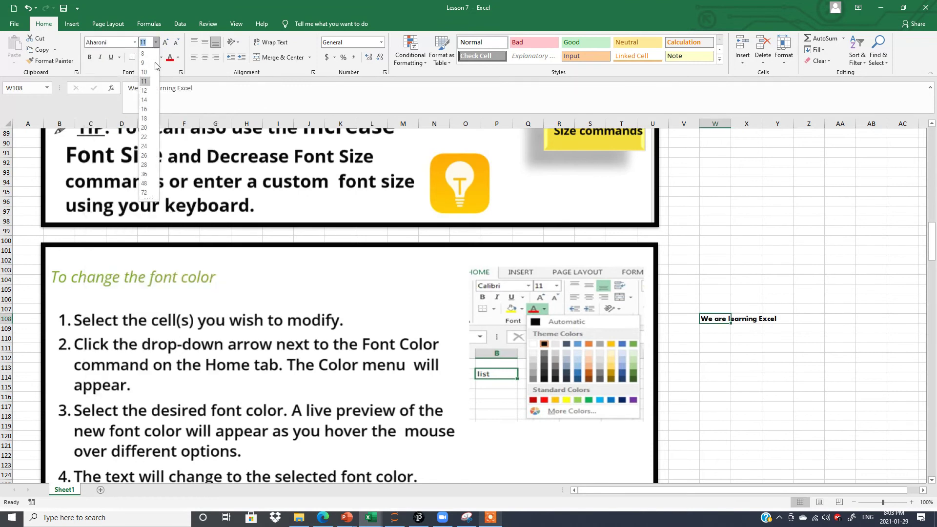
pyautogui.click(146, 112)
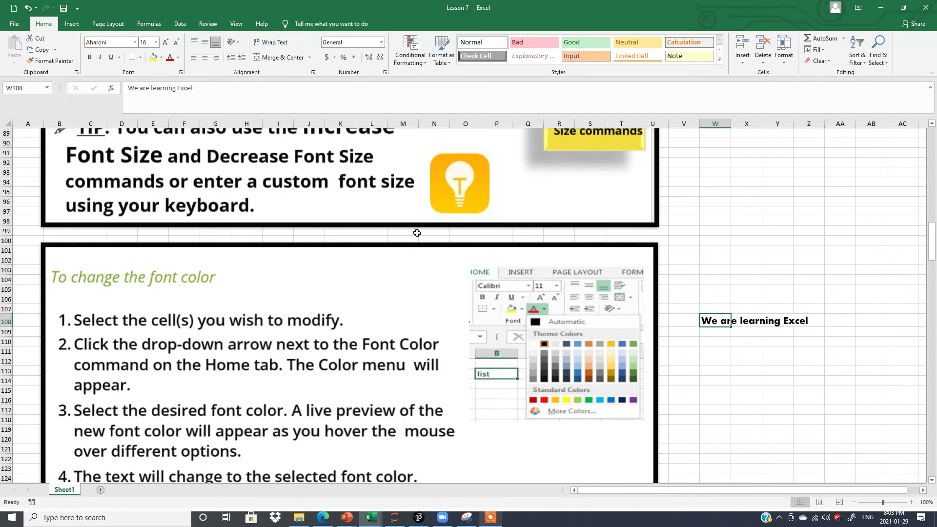
# - Colour the W108 sentence red, then reselect it to verify the colour
pyautogui.click(178, 59)
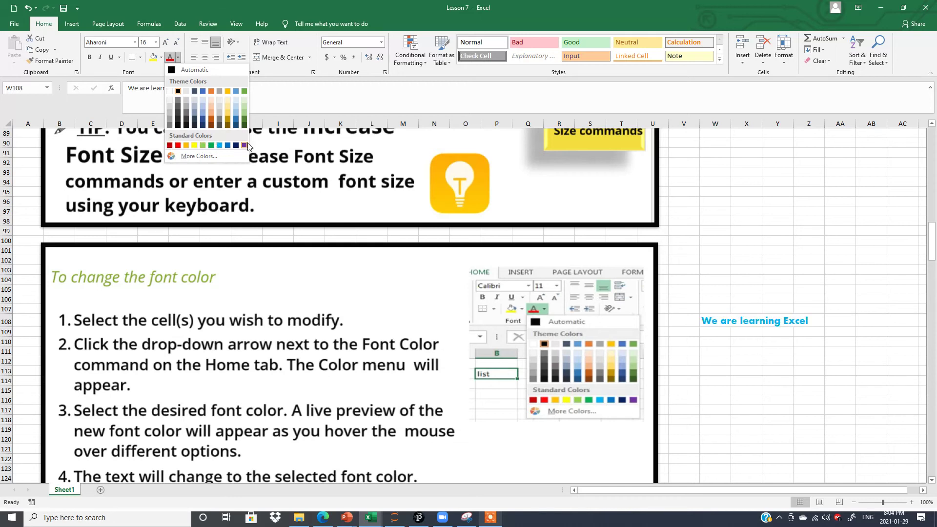
pyautogui.click(178, 146)
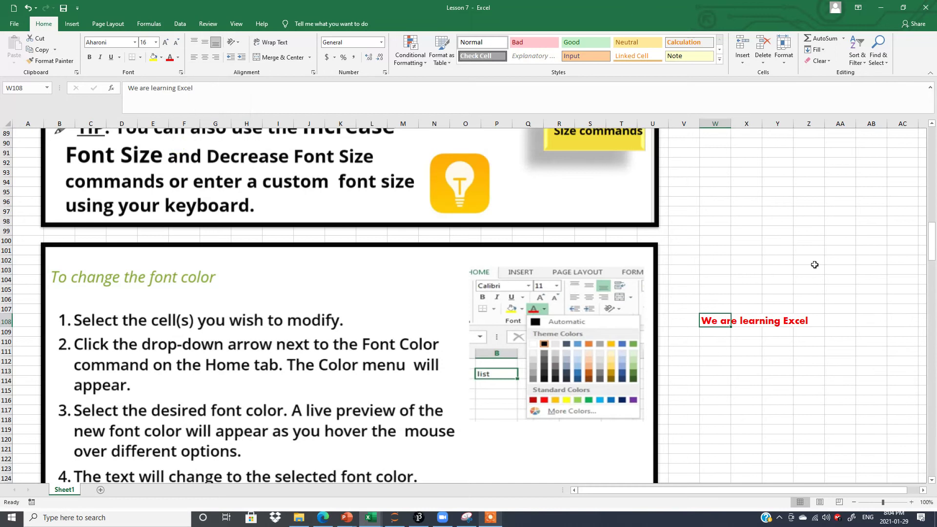
pyautogui.click(744, 372)
pyautogui.click(746, 419)
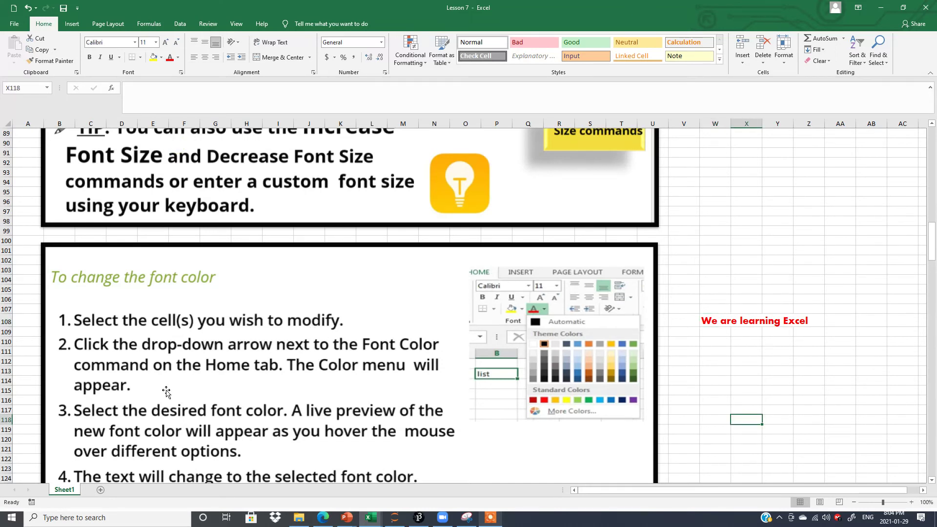
pyautogui.click(711, 322)
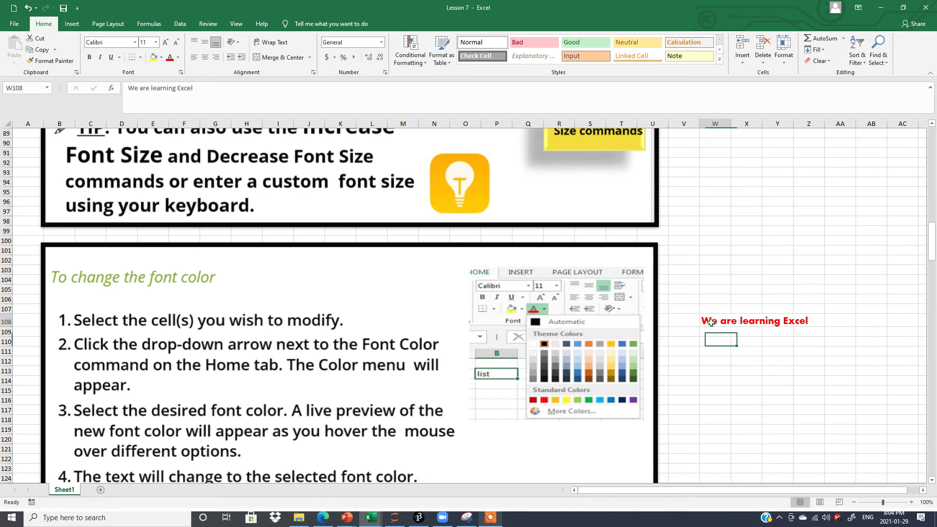
pyautogui.click(178, 58)
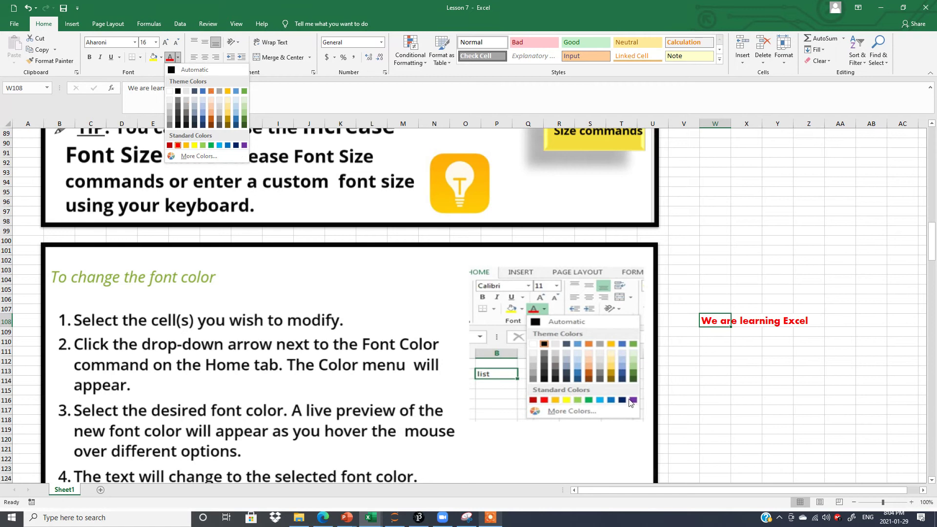
pyautogui.click(842, 437)
pyautogui.scroll(-3, 931, 477)
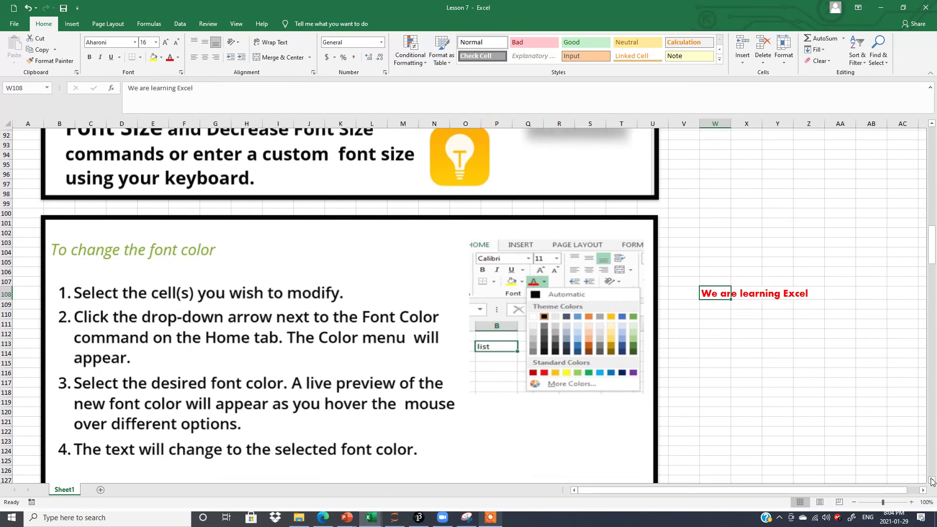
# - Copy W108:Z108 and paste the red Aharoni sentence into W132
pyautogui.scroll(-3, 932, 481)
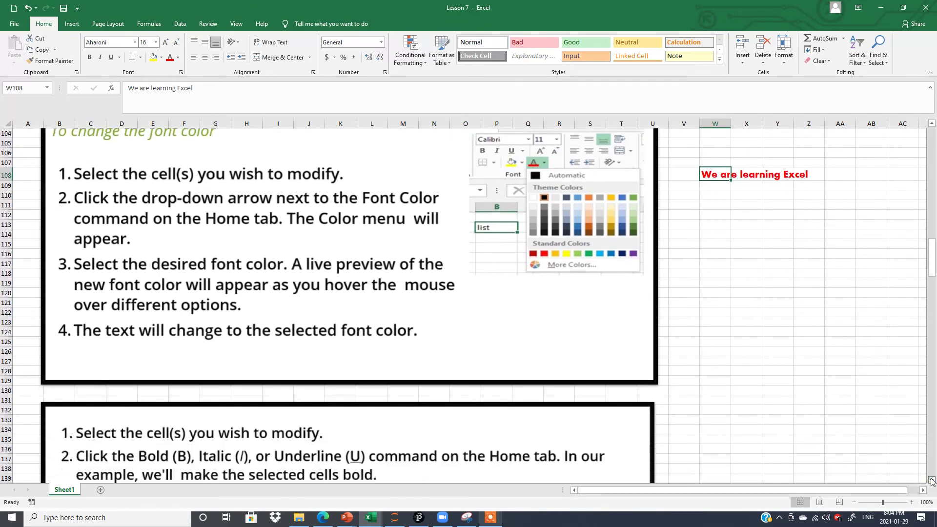
pyautogui.click(732, 191)
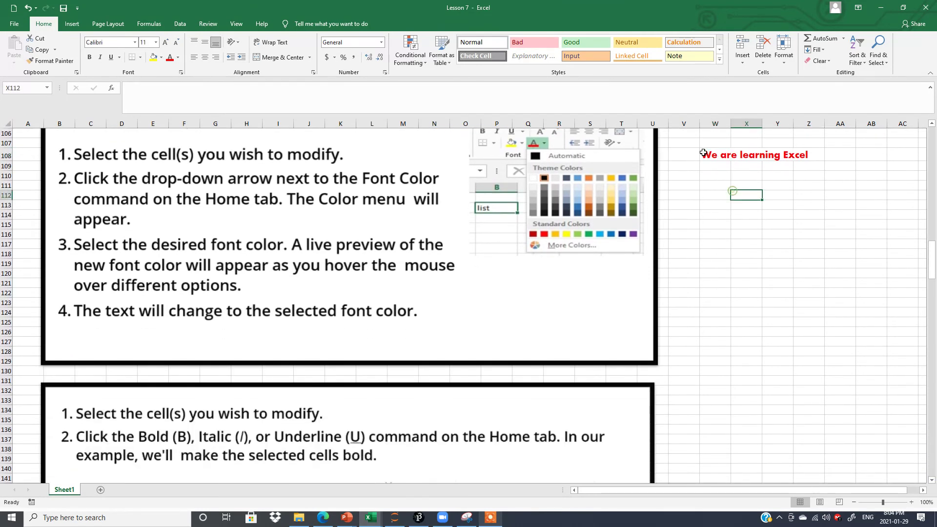
pyautogui.moveTo(714, 155); pyautogui.dragTo(810, 156)
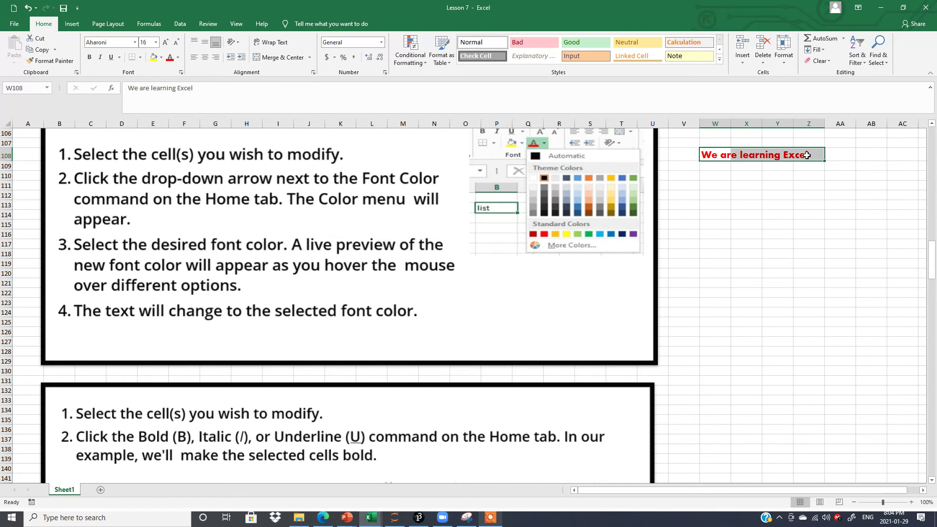
pyautogui.hotkey('ctrl', 'c')
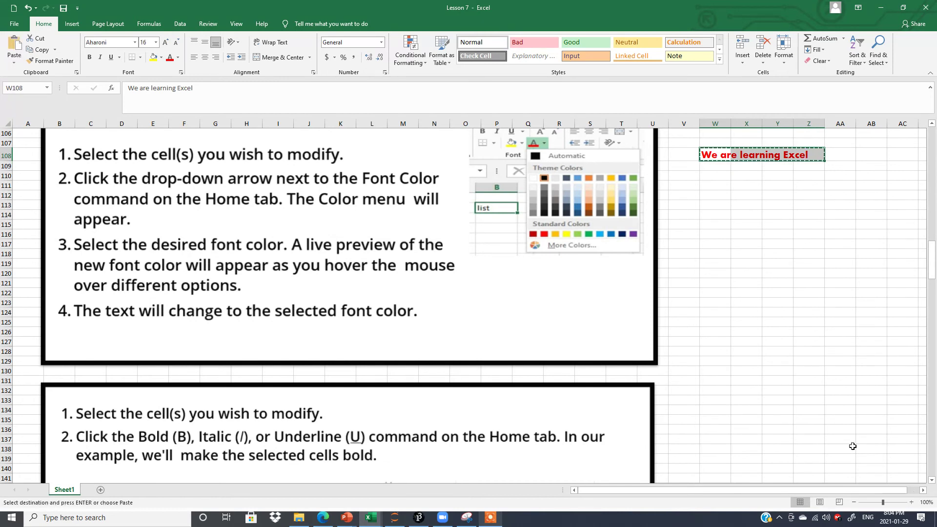
pyautogui.scroll(-2, 931, 482)
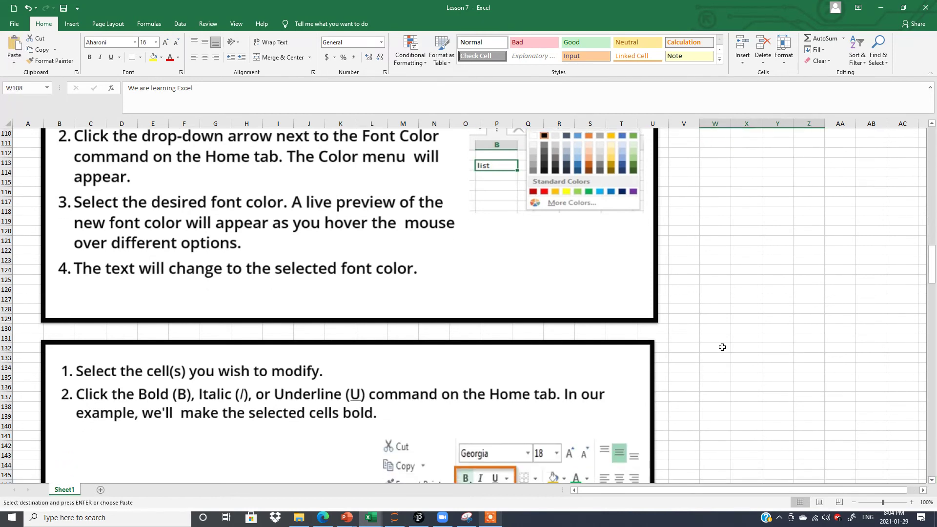
pyautogui.click(722, 347)
pyautogui.hotkey('ctrl', 'v')
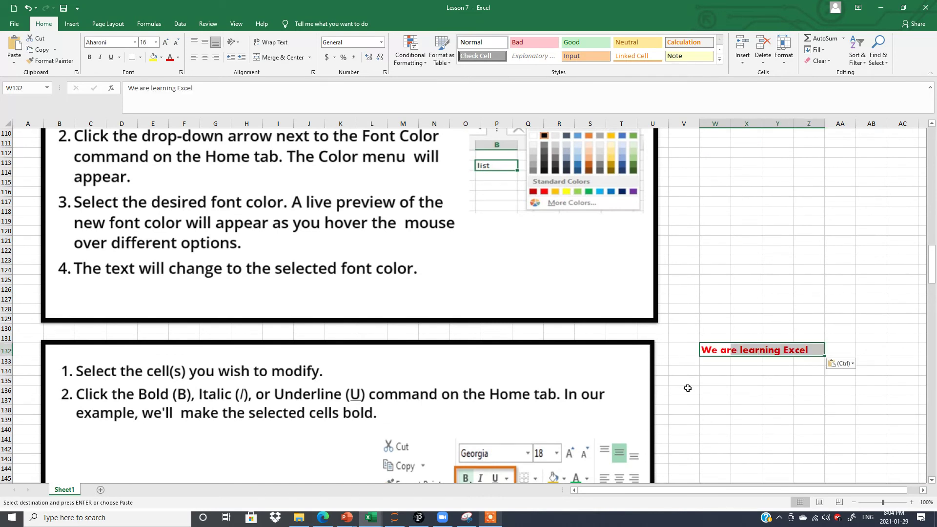
# - Select the pasted cells W132 through Z132
pyautogui.click(744, 402)
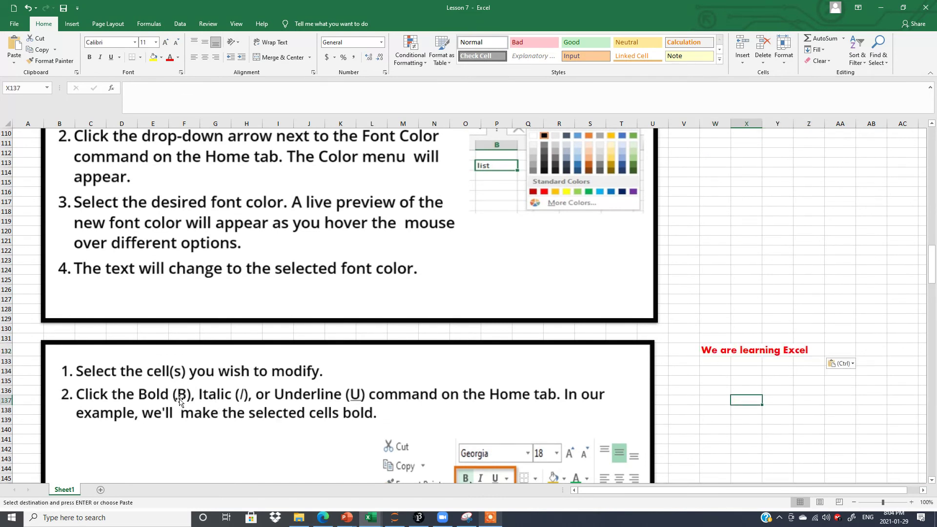
pyautogui.click(754, 409)
pyautogui.moveTo(708, 353); pyautogui.dragTo(818, 351)
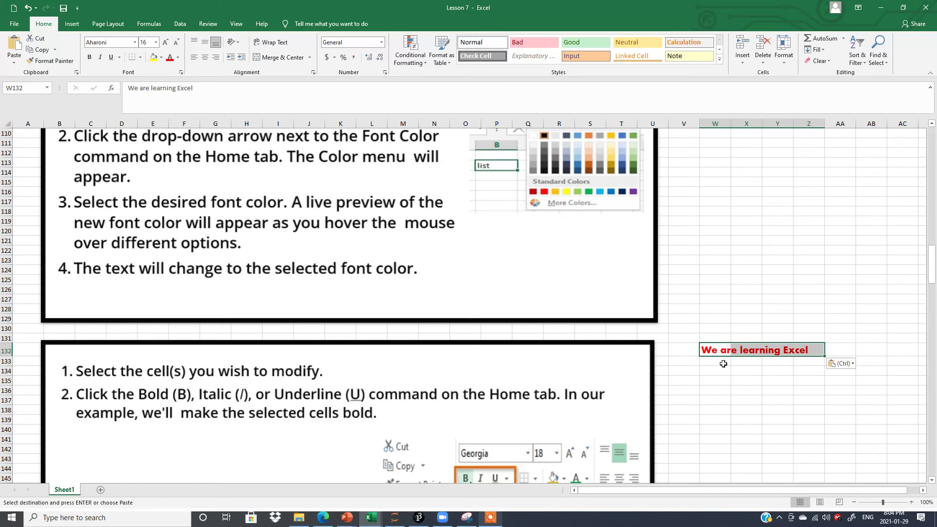
# - Enter 'We are learning Excel' in W133 by accepting the autocomplete
pyautogui.click(723, 363)
pyautogui.write('We are learning Excel')
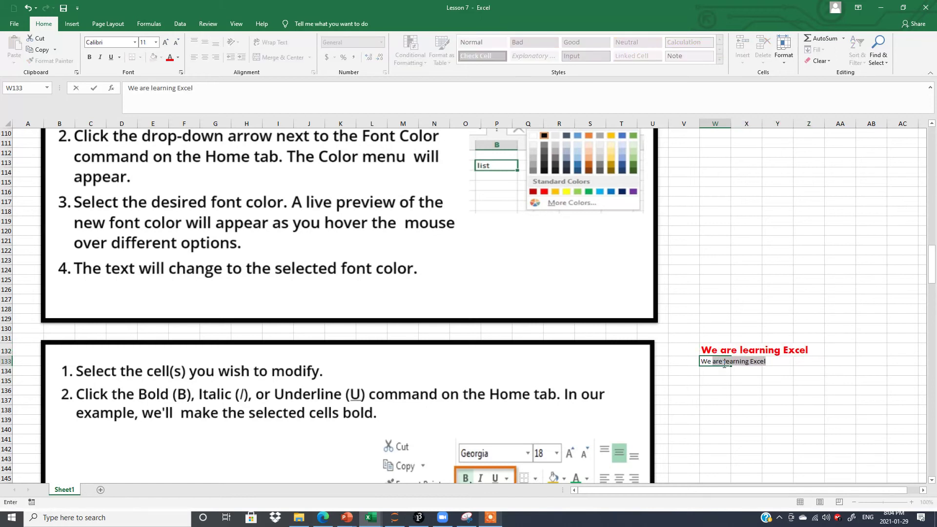
pyautogui.click(728, 414)
pyautogui.click(716, 364)
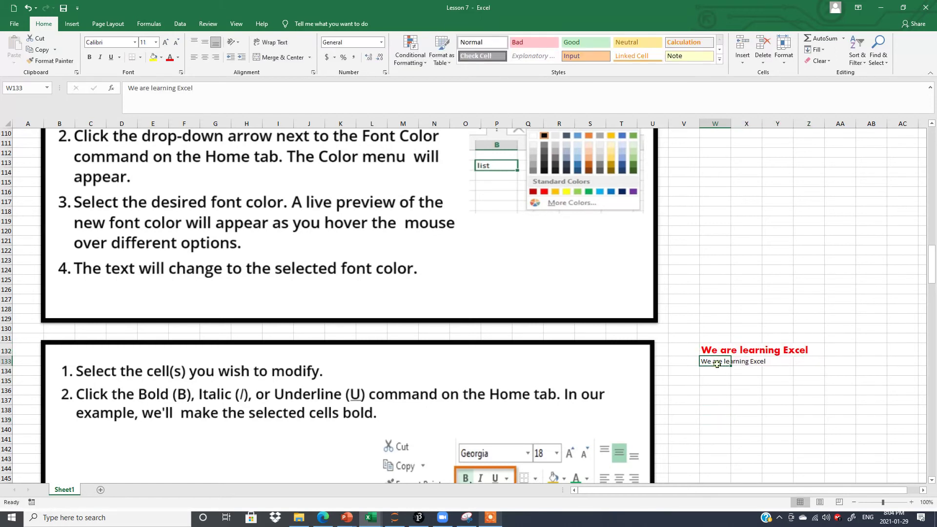
# - Make W133's text bold, underlined and italic, and enlarge it to size 28
pyautogui.click(89, 58)
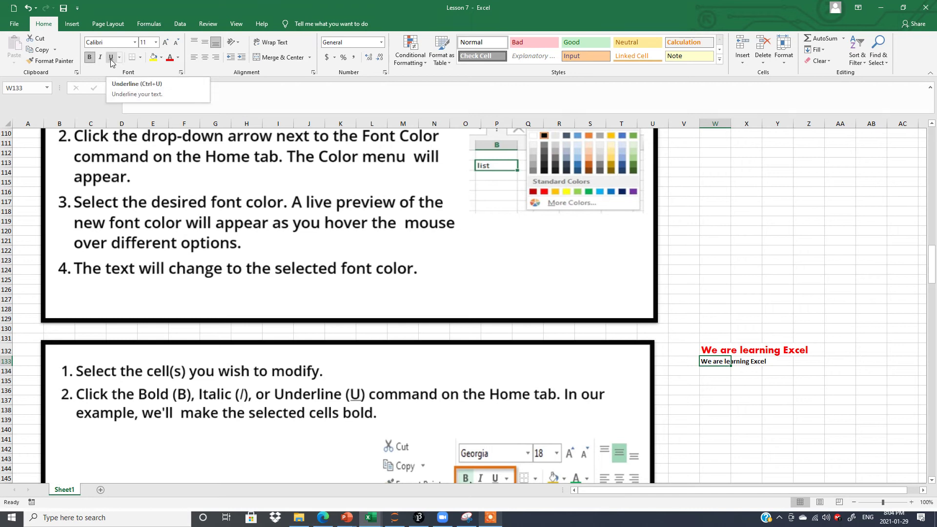
pyautogui.click(111, 58)
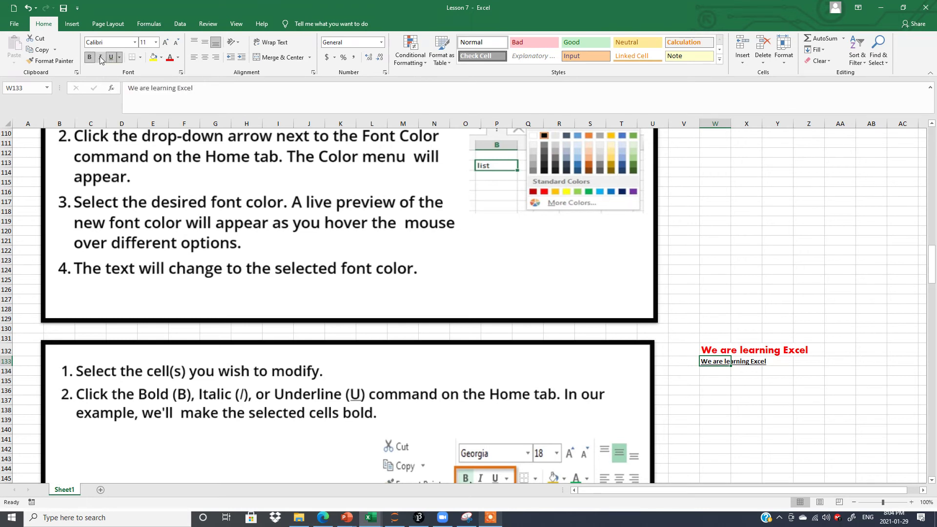
pyautogui.click(101, 58)
pyautogui.click(166, 43)
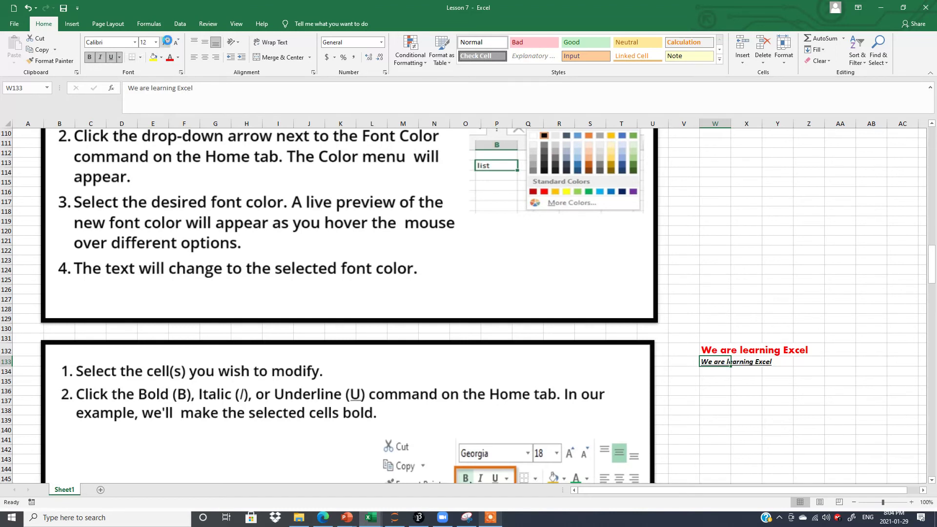
pyautogui.click(166, 43)
pyautogui.click(166, 43)
pyautogui.click(166, 43)
pyautogui.click(166, 43)
pyautogui.click(165, 43)
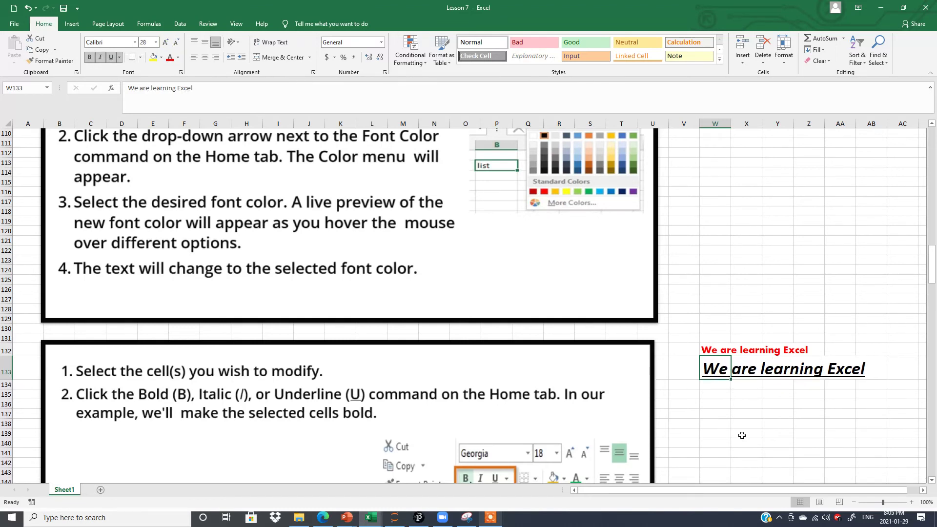
pyautogui.click(741, 435)
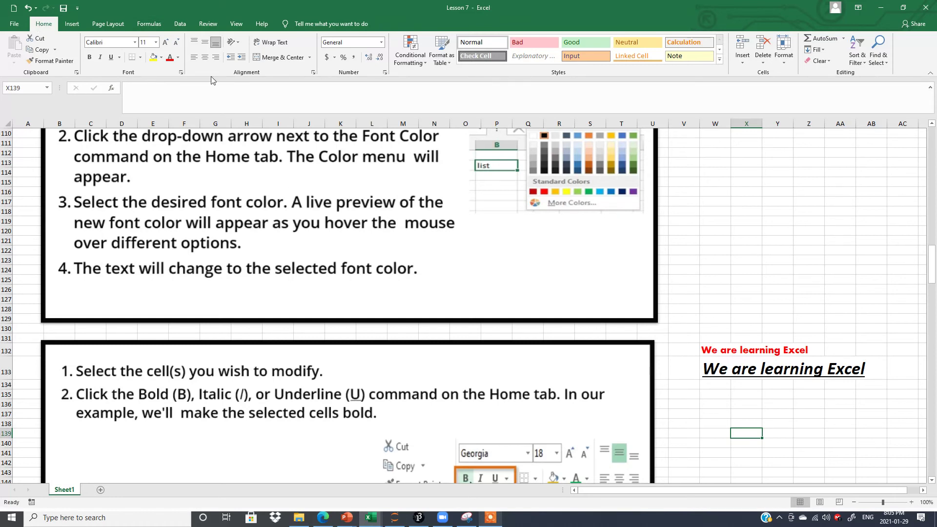
# - Scroll down to the horizontal text alignment lesson around rows 161–196
pyautogui.click(931, 480)
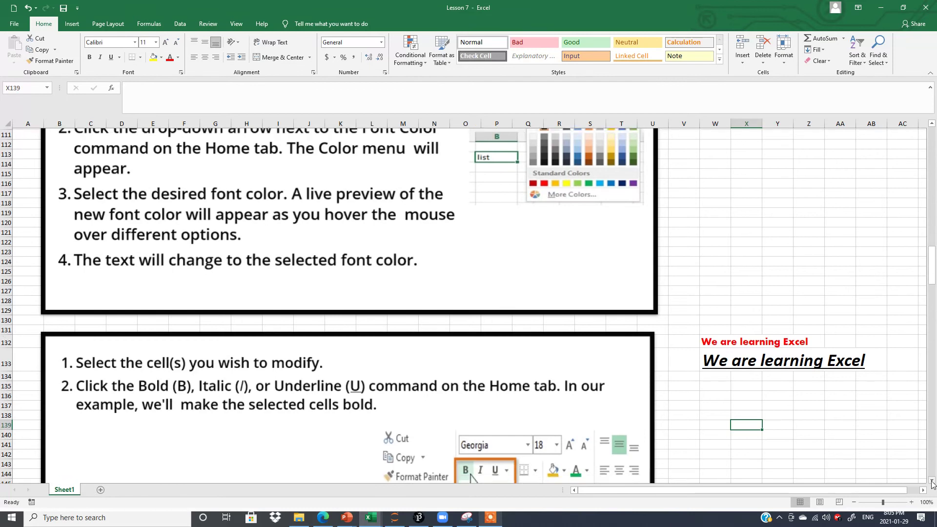
pyautogui.moveTo(931, 483); pyautogui.dragTo(932, 483)
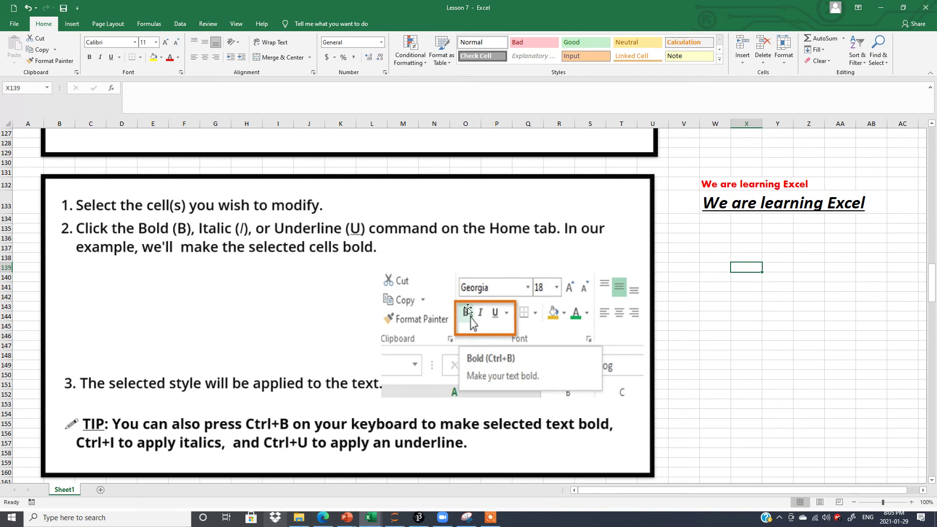
pyautogui.click(932, 458)
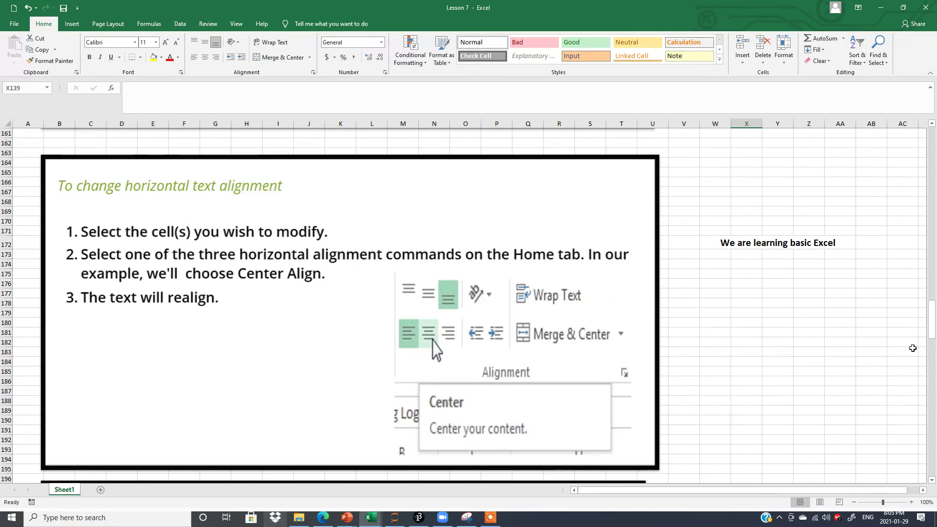
# - Copy cell W176 into X176, then cancel the pending copy
pyautogui.click(742, 309)
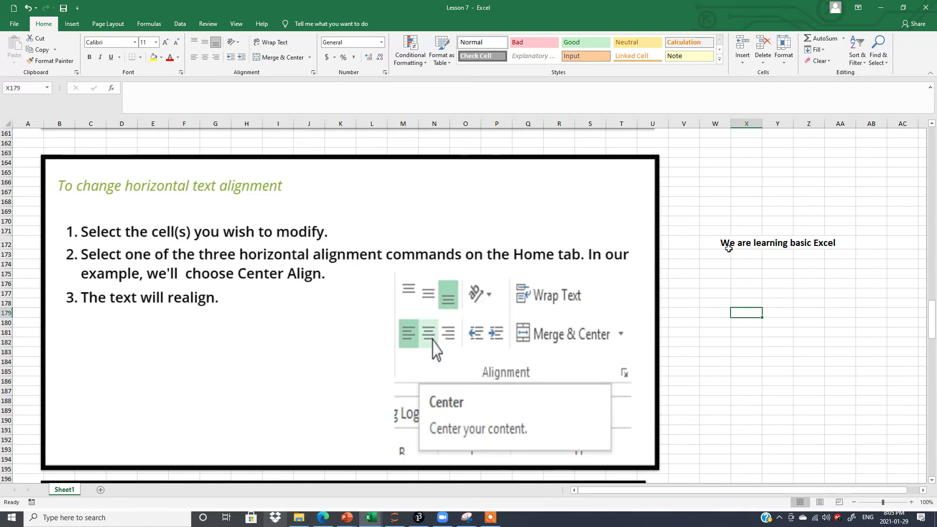
pyautogui.click(719, 283)
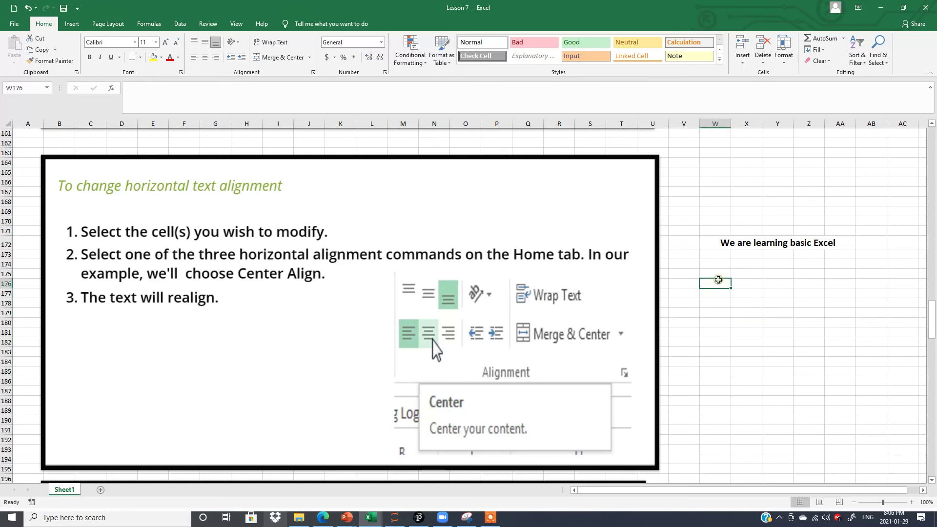
pyautogui.hotkey('ctrl', 'c')
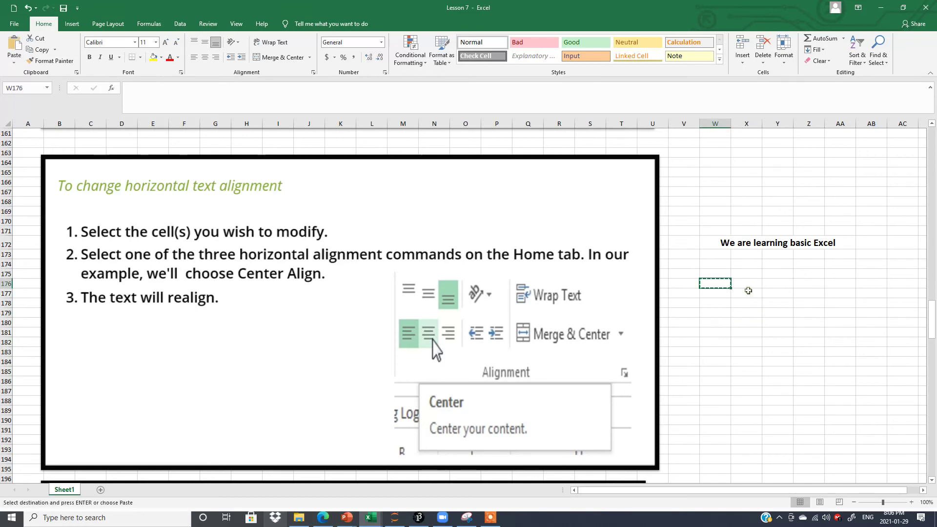
pyautogui.click(747, 283)
pyautogui.hotkey('ctrl', 'v')
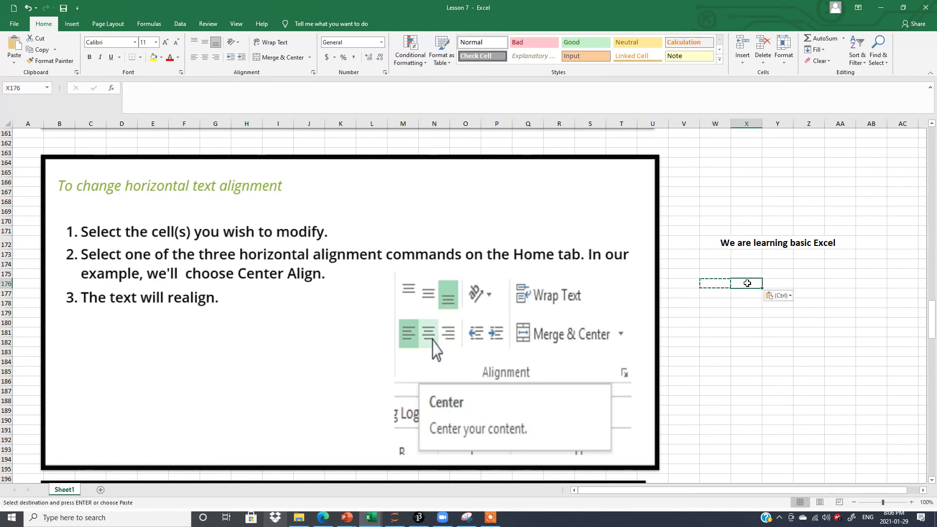
pyautogui.click(744, 332)
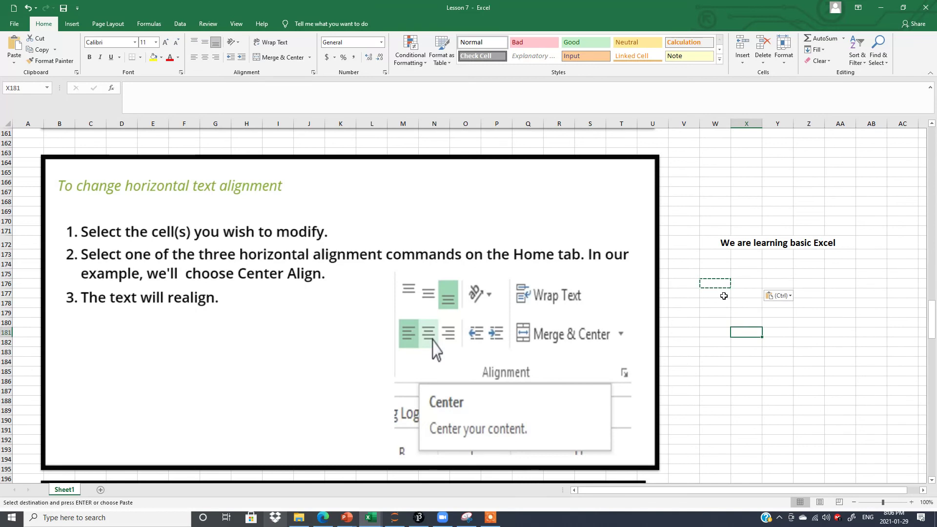
pyautogui.press('Escape')
# - Type 'We are learning Excel' into cell W176
pyautogui.click(717, 283)
pyautogui.write('We')
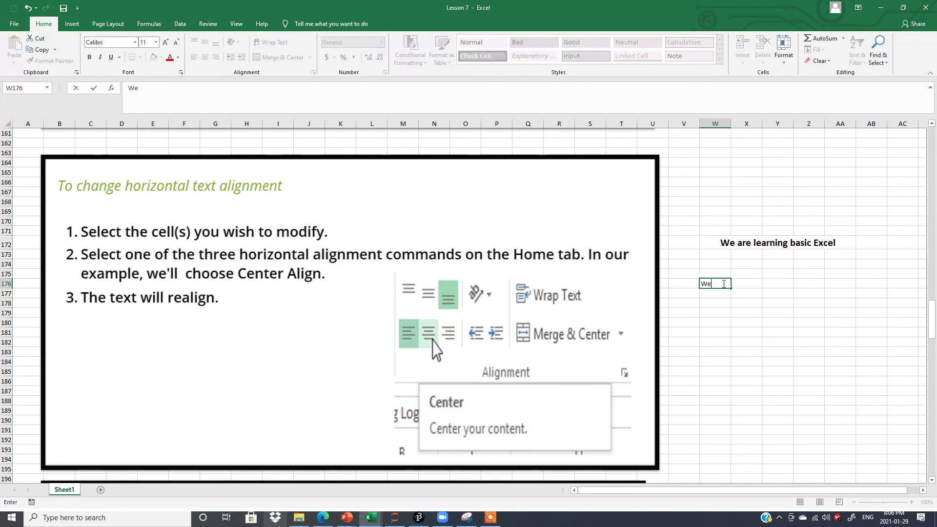
pyautogui.write(' are learn')
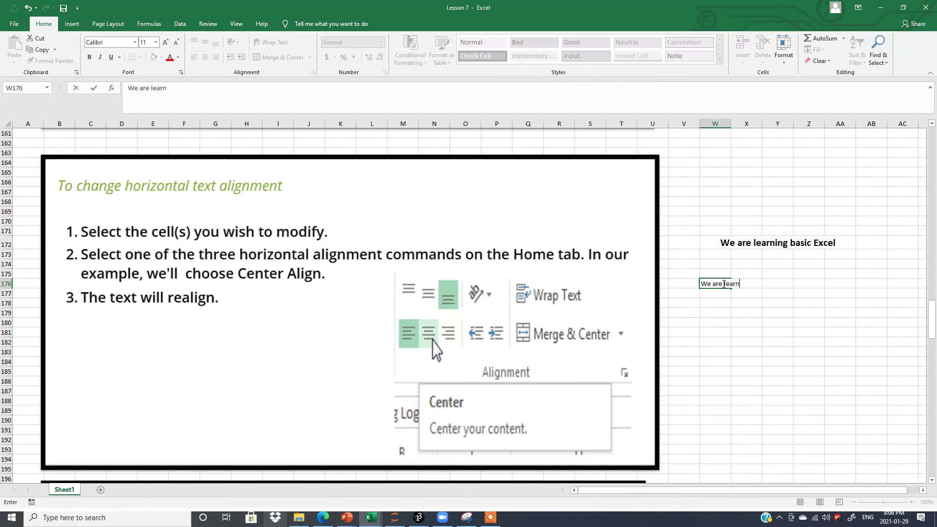
pyautogui.write('ing Excel')
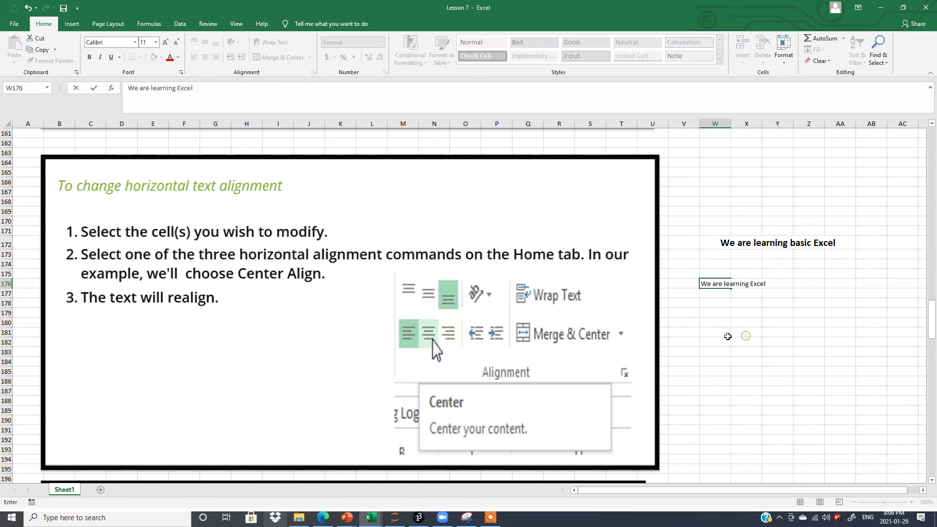
pyautogui.click(743, 332)
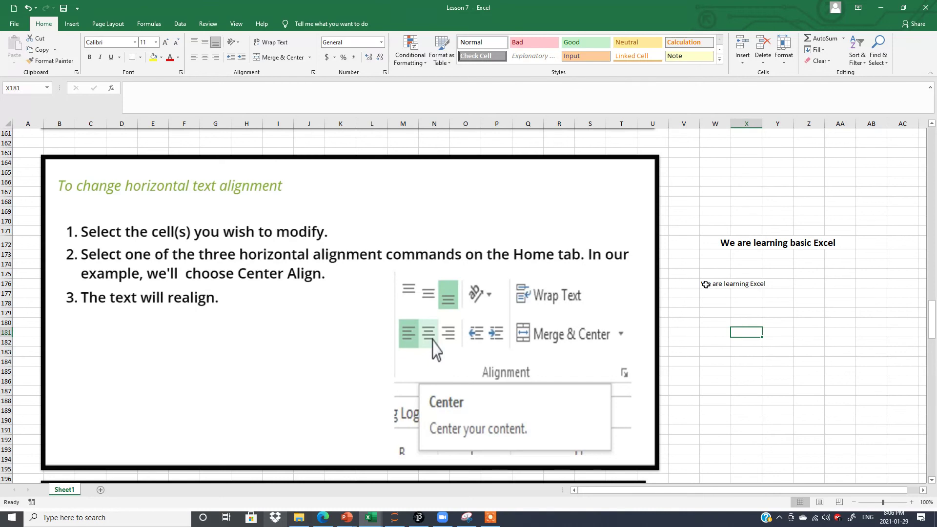
# - Merge W176:AA176, try left and right alignment, then centre and top-align the text
pyautogui.moveTo(706, 284); pyautogui.dragTo(835, 284)
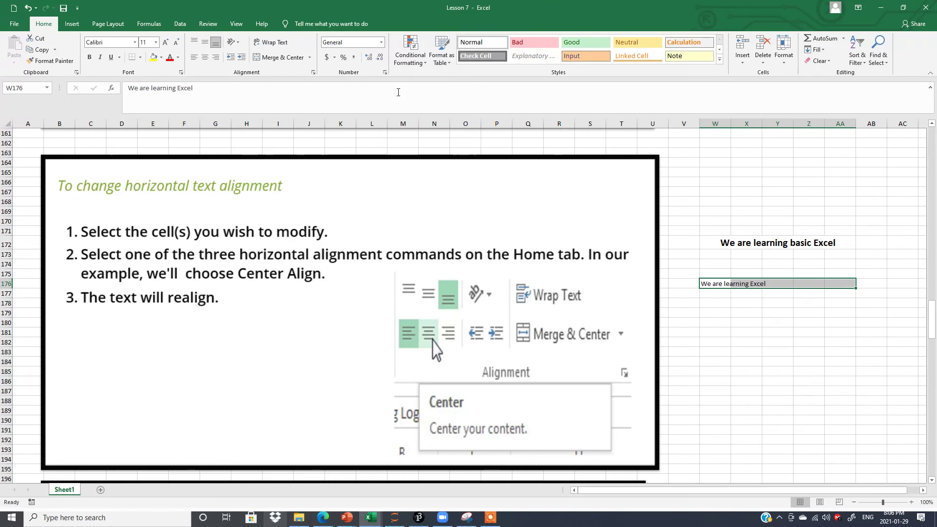
pyautogui.click(287, 59)
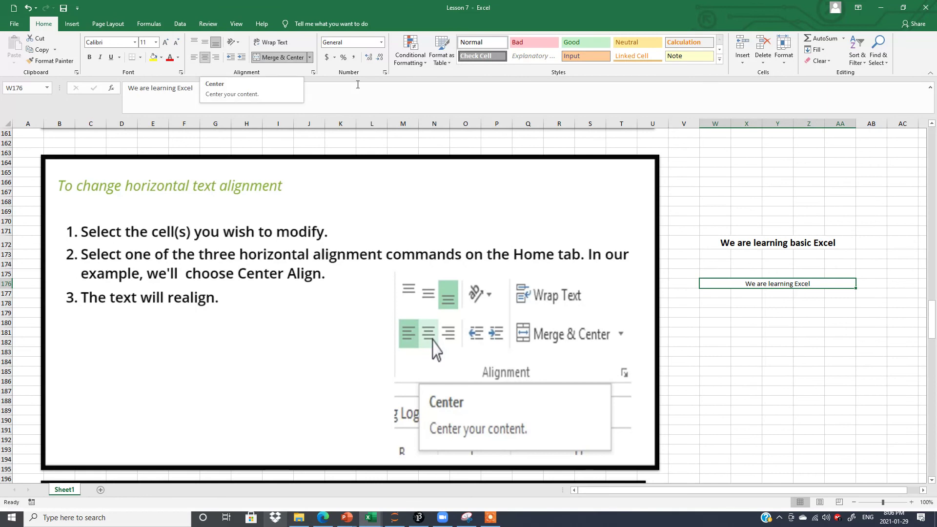
pyautogui.click(195, 59)
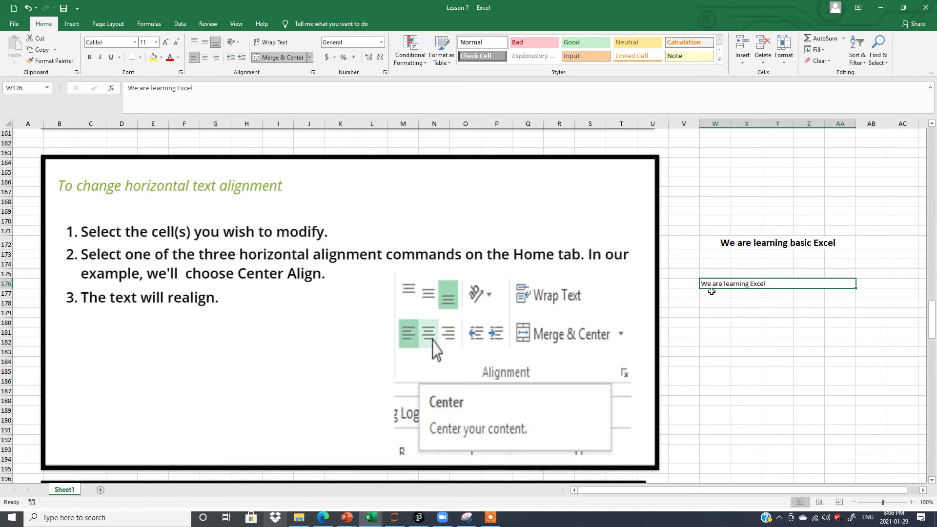
pyautogui.click(215, 58)
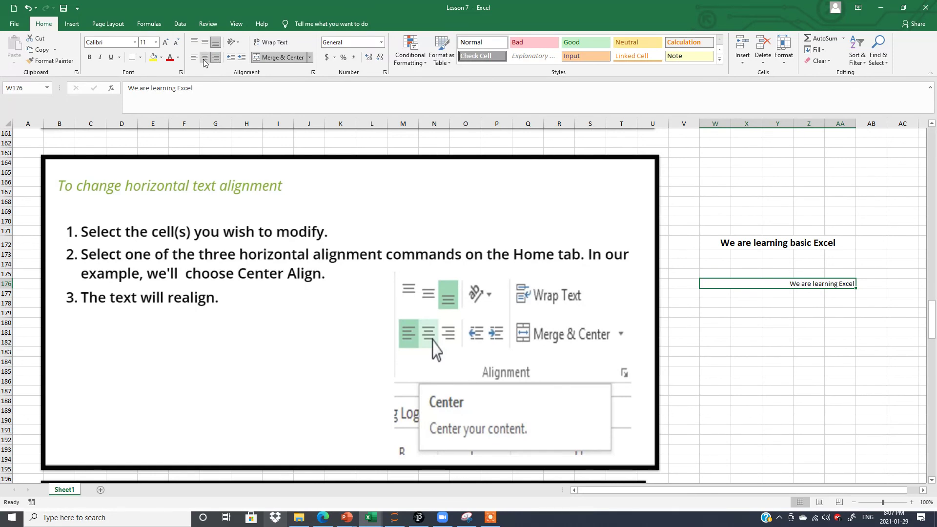
pyautogui.click(204, 58)
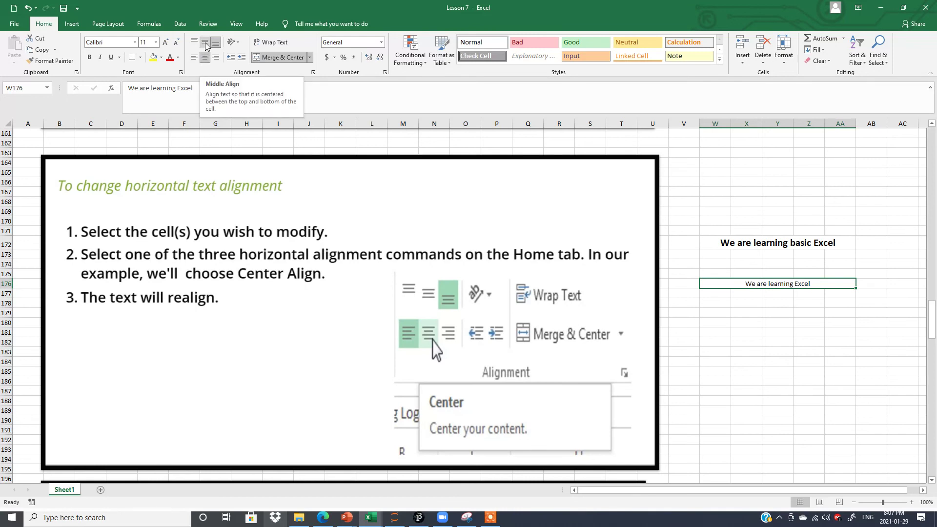
pyautogui.click(205, 45)
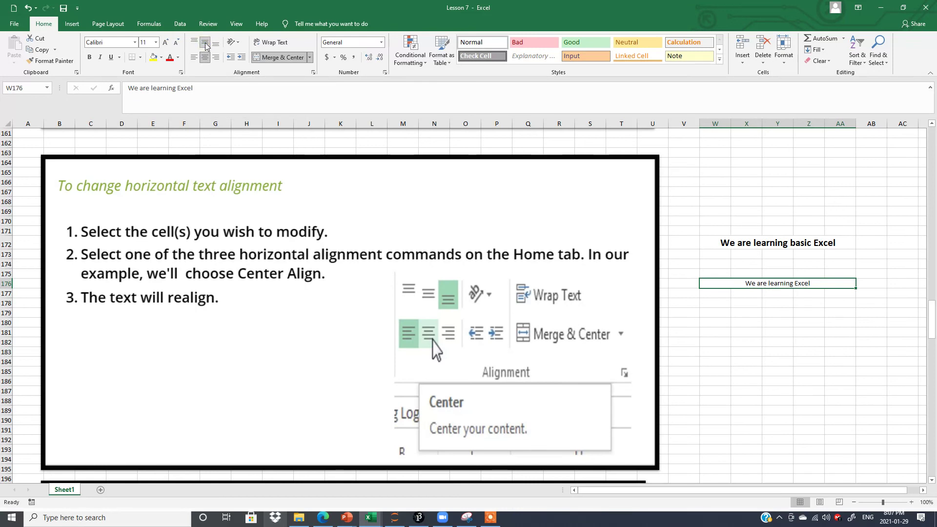
pyautogui.click(194, 41)
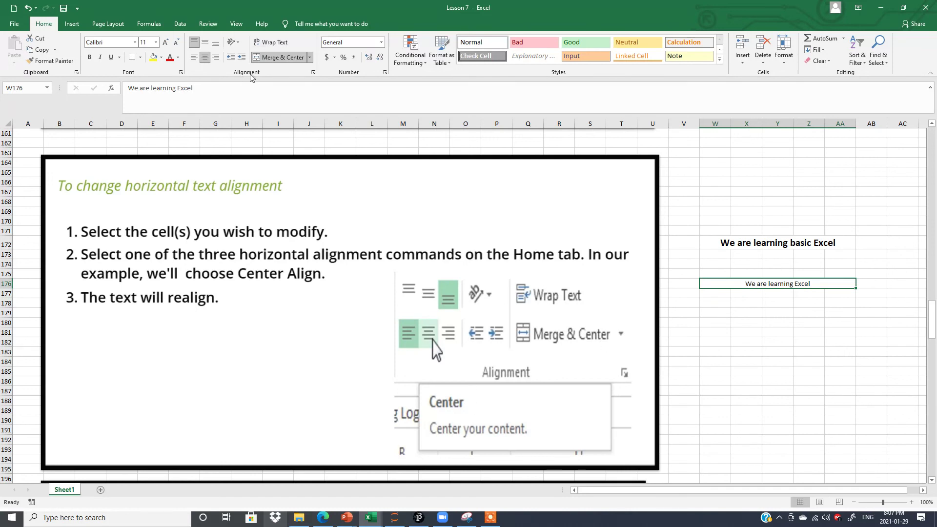
# - Scroll past the fill-color section and view the Font Color palette, closing it unchanged
pyautogui.scroll(-3, 932, 483)
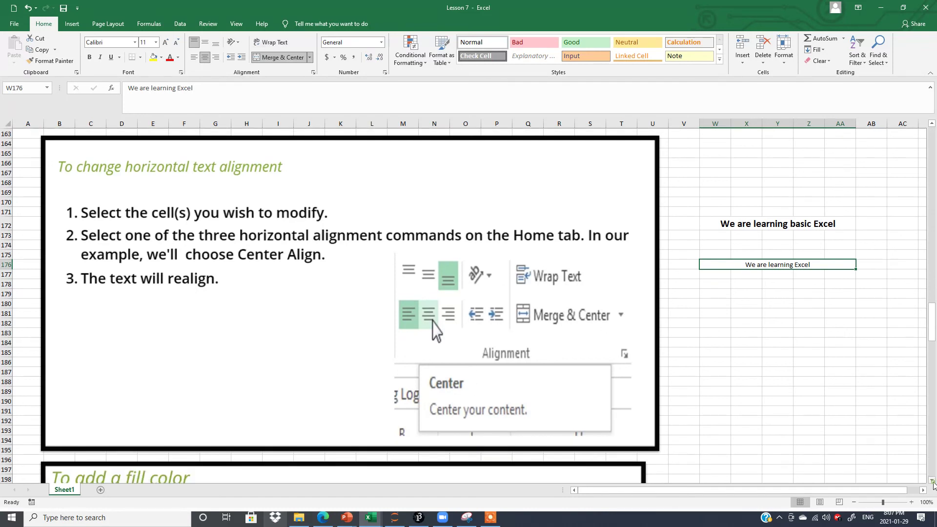
pyautogui.scroll(-3, 933, 483)
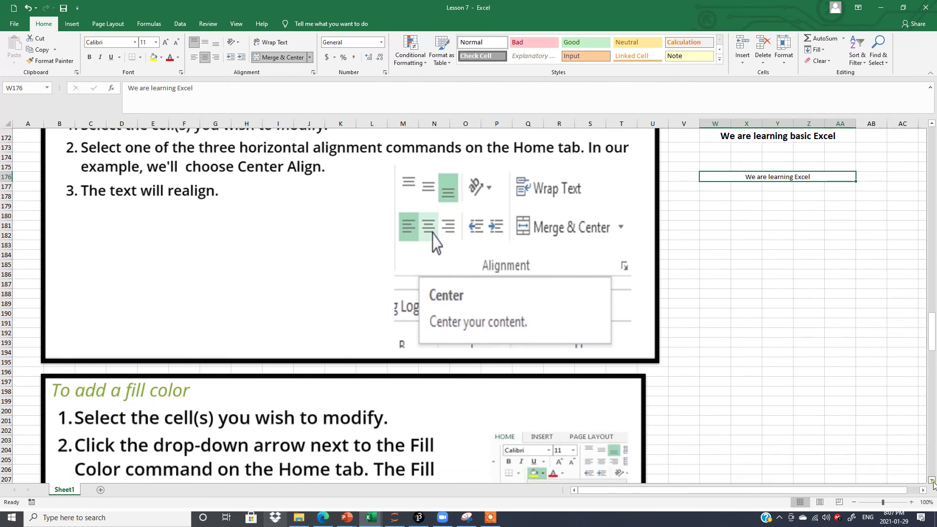
pyautogui.scroll(-3, 933, 484)
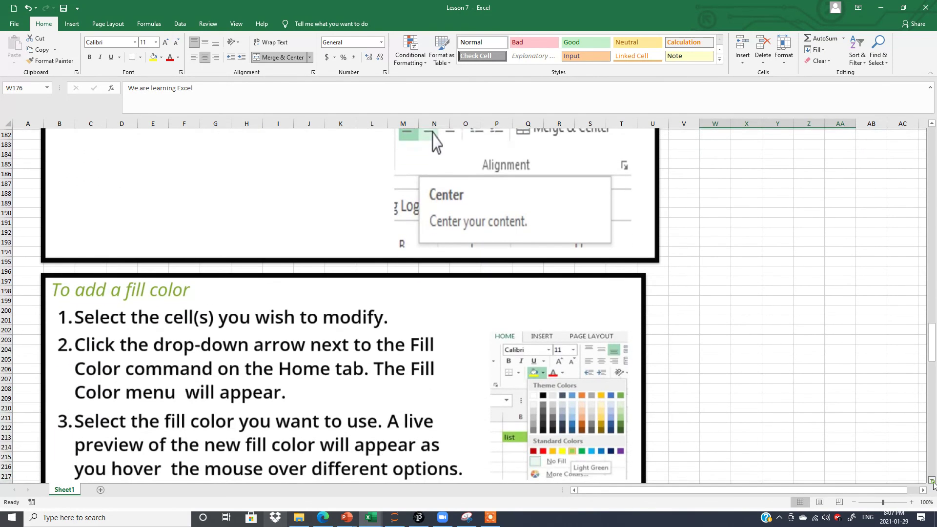
pyautogui.scroll(-3, 932, 483)
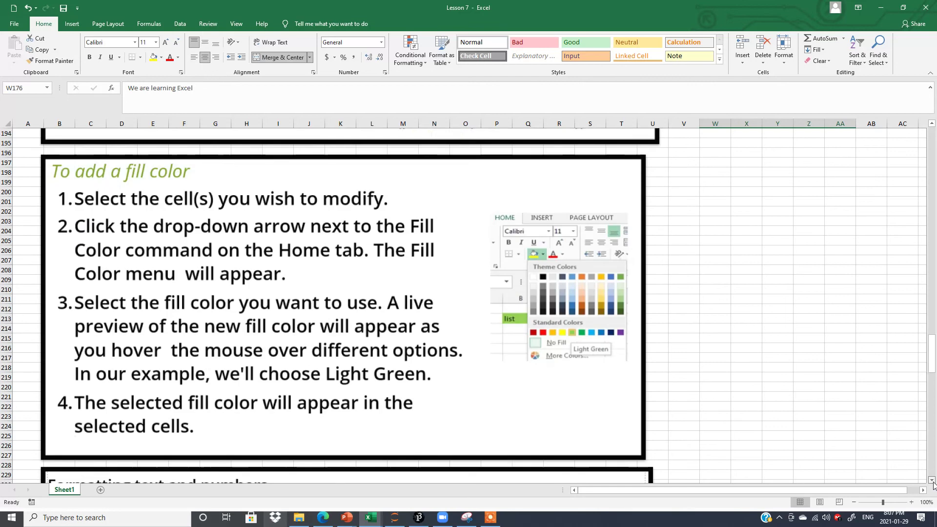
pyautogui.click(179, 57)
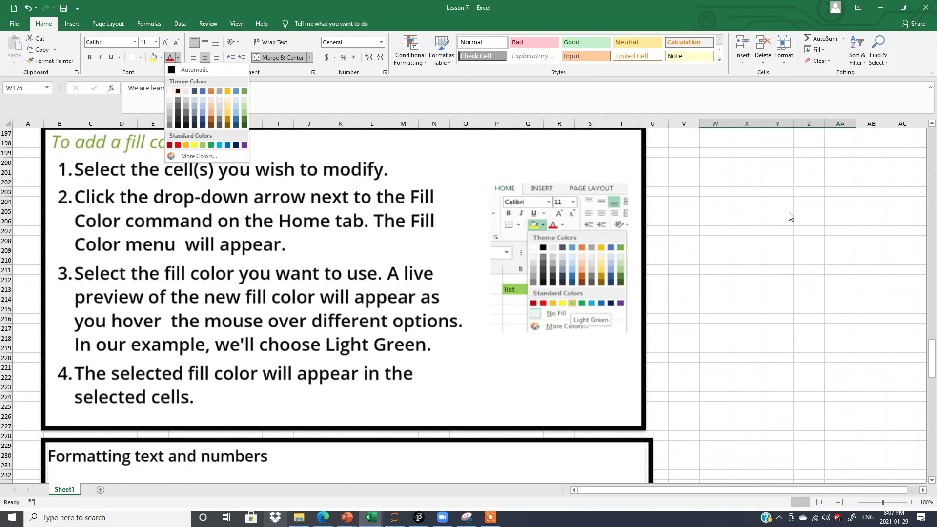
pyautogui.click(806, 289)
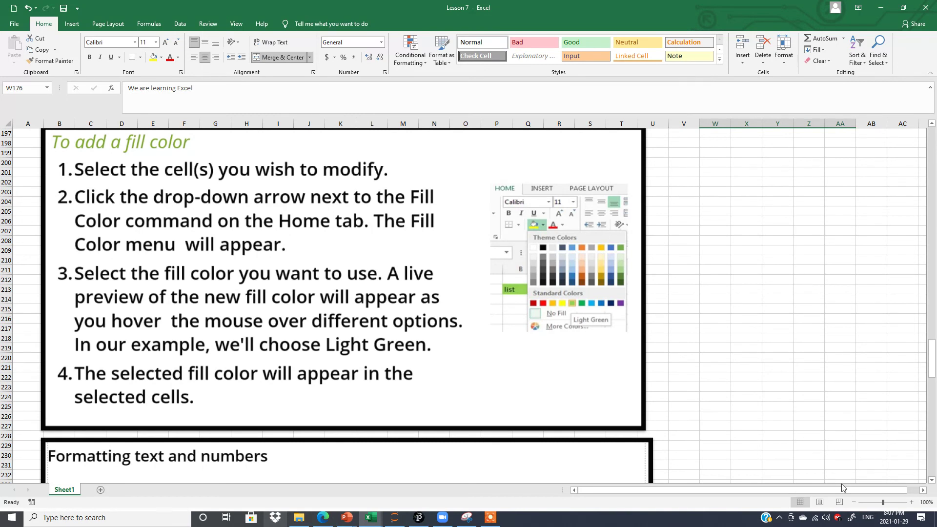
# - Scroll down to the 'Formatting text and numbers' box and its number-format illustration
pyautogui.scroll(-3, 934, 482)
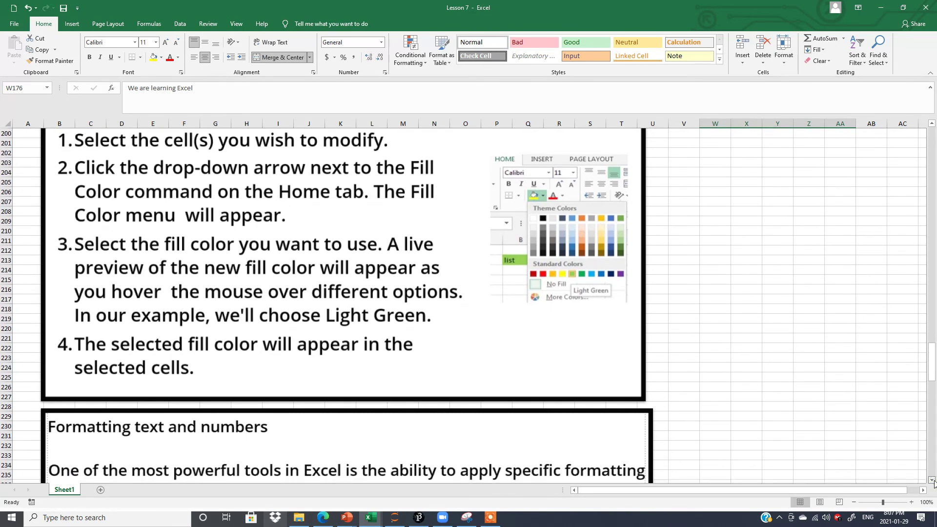
pyautogui.scroll(-3, 933, 482)
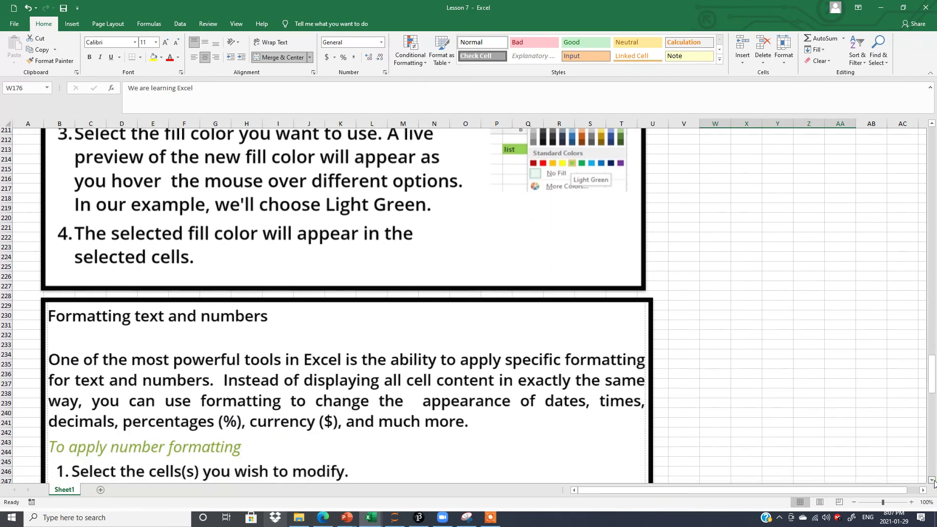
pyautogui.scroll(-9, 933, 482)
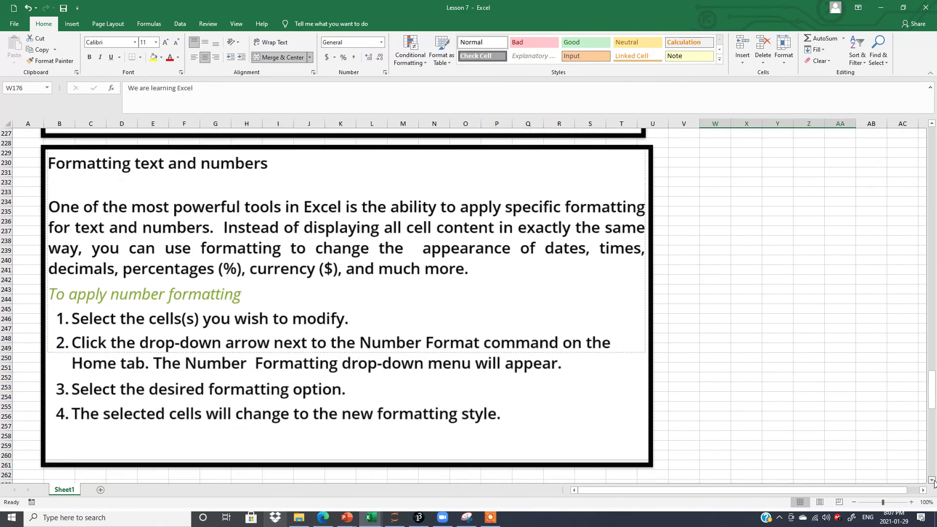
pyautogui.scroll(-3, 933, 482)
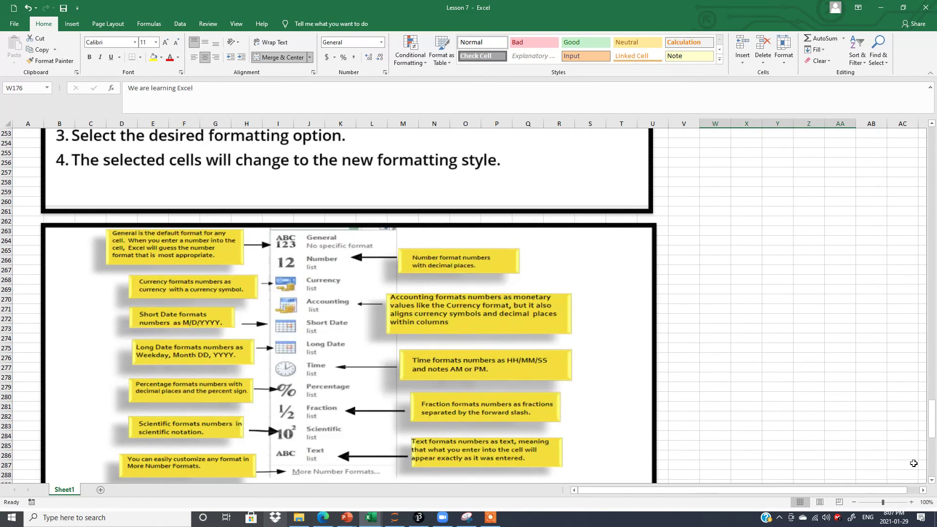
# - Enter the number 456 in cell W269
pyautogui.click(930, 481)
pyautogui.click(714, 281)
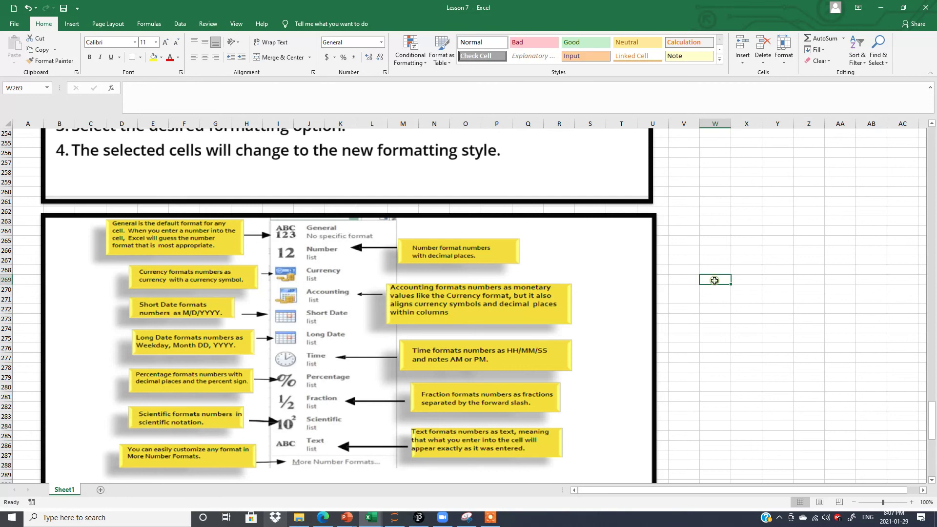
pyautogui.write('456')
pyautogui.click(786, 367)
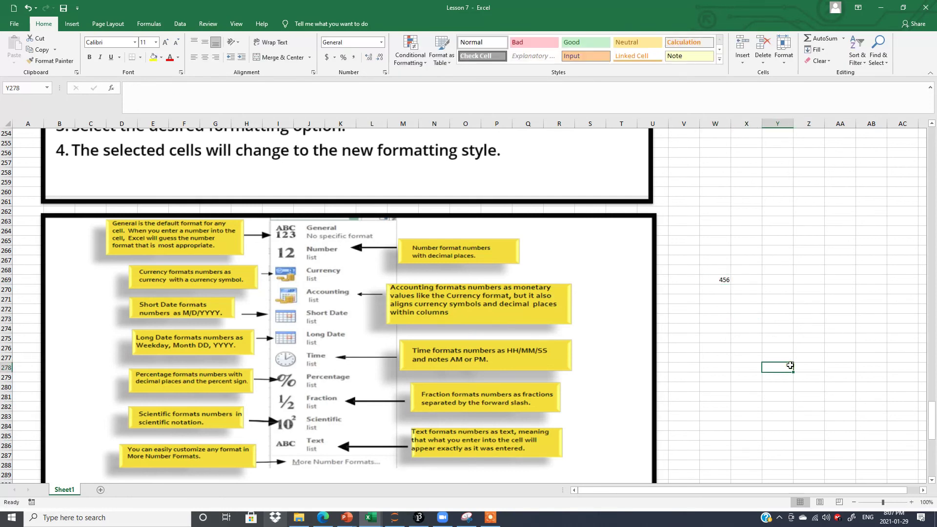
# - Make the 456 in W269 bold at font size 18
pyautogui.click(721, 282)
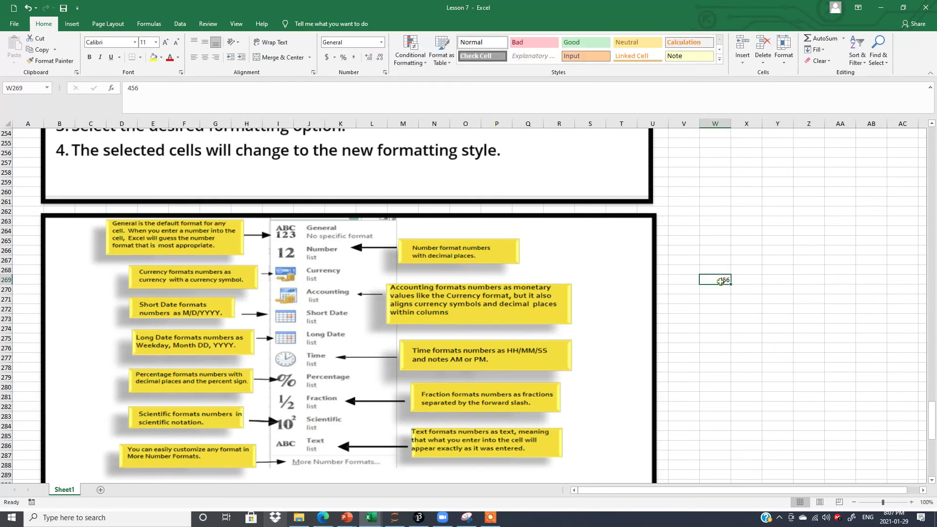
pyautogui.click(89, 57)
pyautogui.click(155, 43)
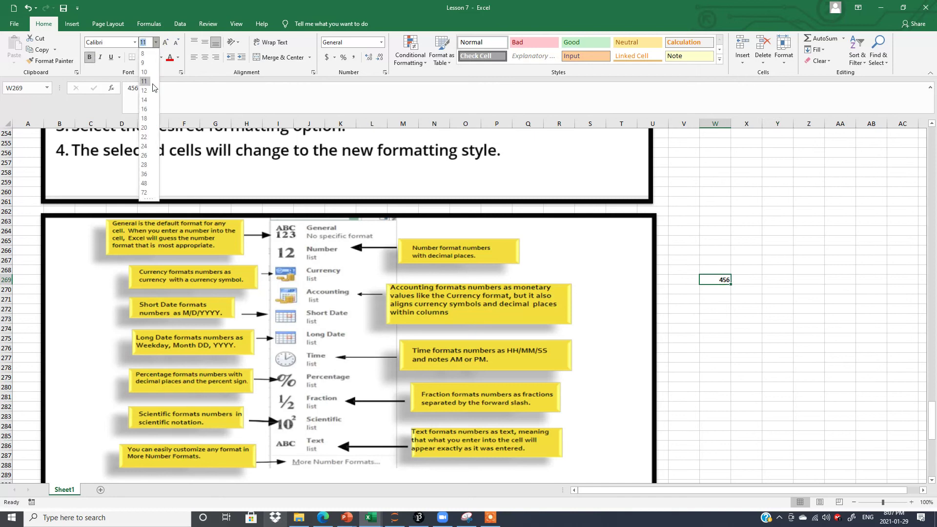
pyautogui.click(143, 118)
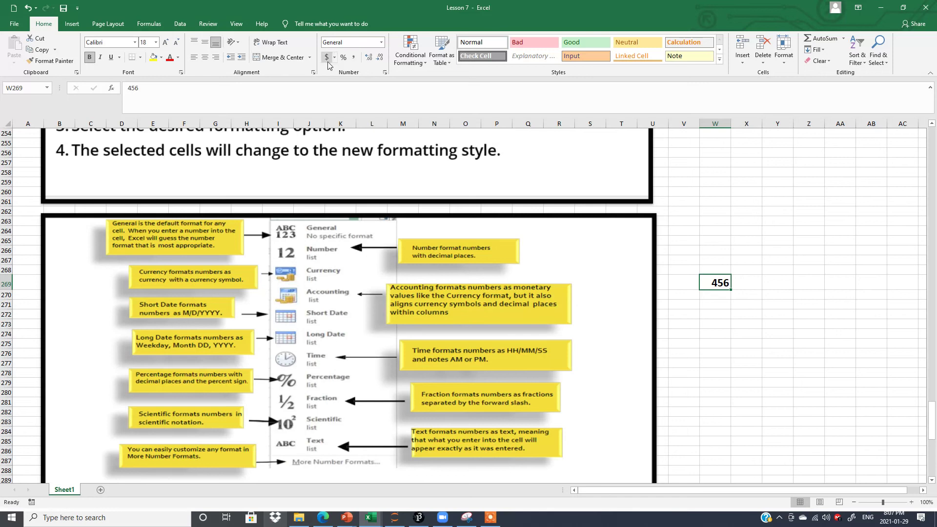
# - Try Number format on W269's 456, then apply Accounting so it shows $456.00
pyautogui.click(381, 43)
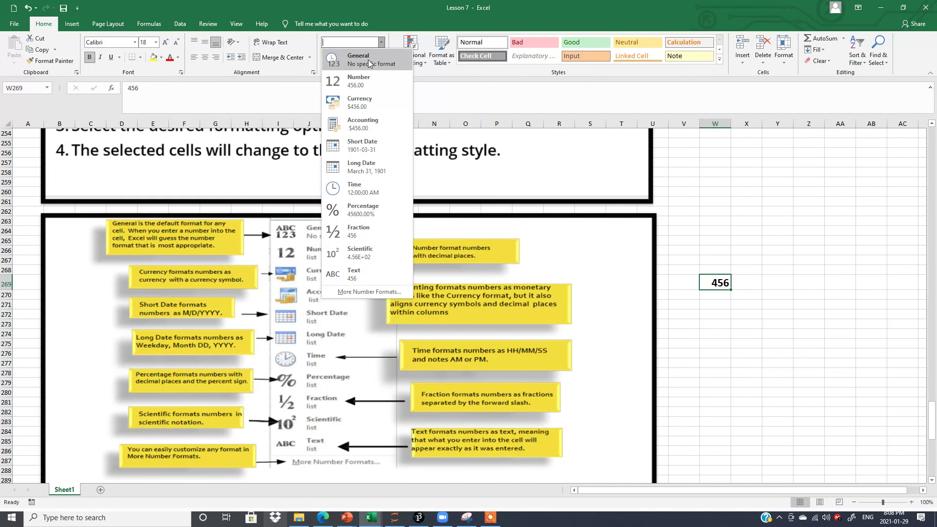
pyautogui.click(367, 81)
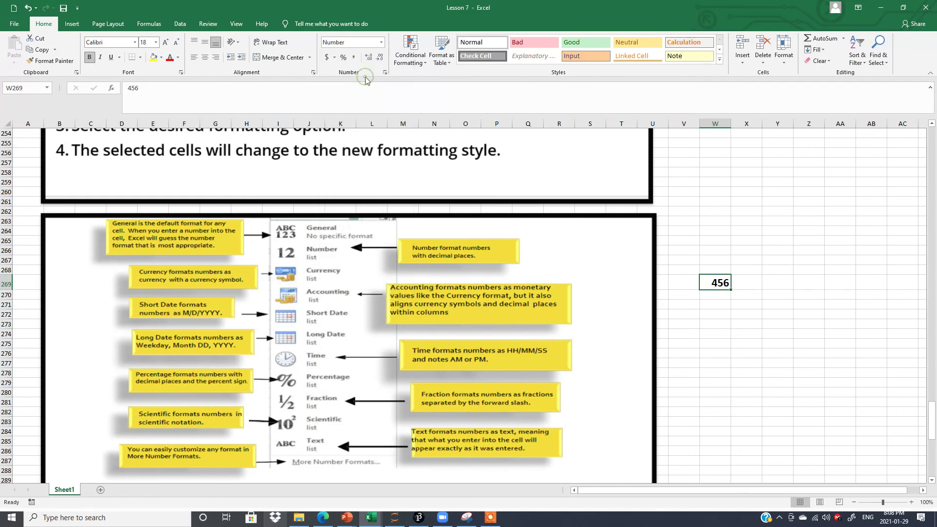
pyautogui.click(381, 42)
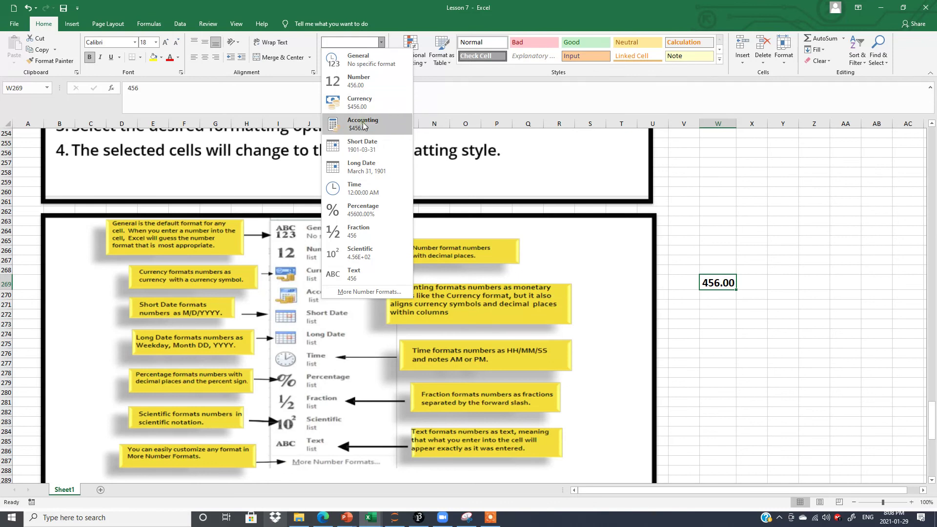
pyautogui.click(363, 126)
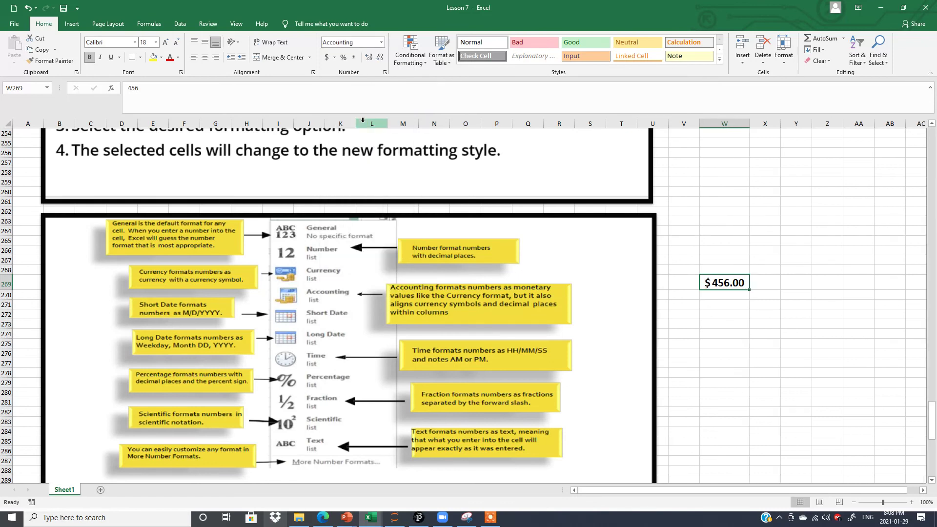
pyautogui.click(383, 43)
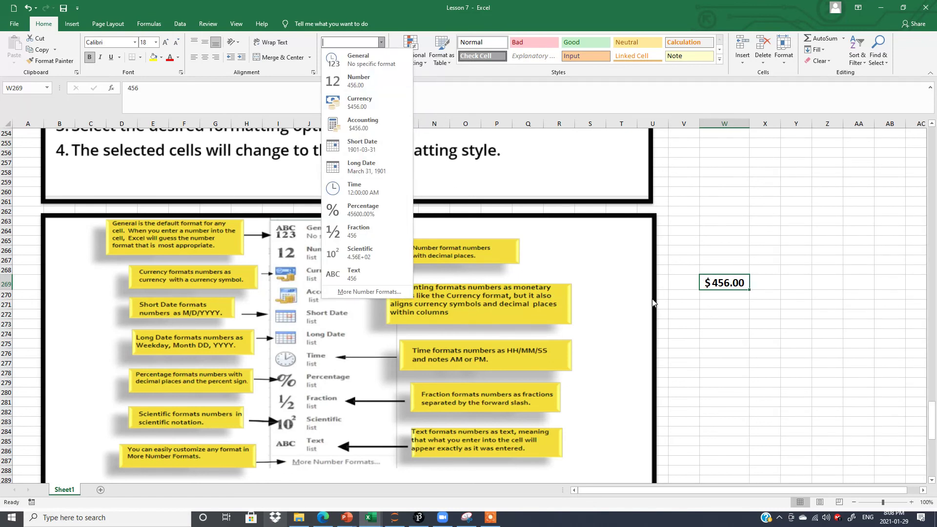
pyautogui.press('Escape')
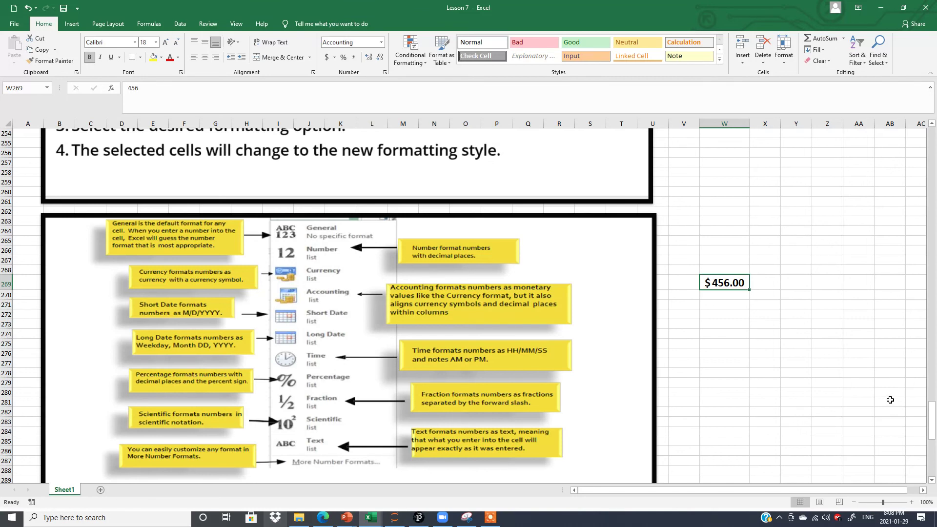
# - Scroll down to row 295 to show the teal practice-exercise box with six formatting tasks
pyautogui.moveTo(932, 395); pyautogui.dragTo(930, 341)
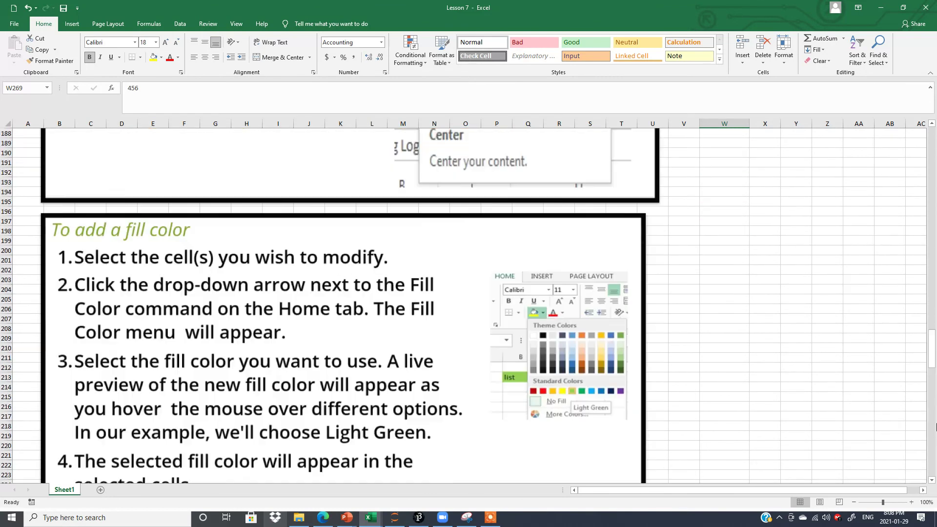
pyautogui.moveTo(934, 461); pyautogui.dragTo(934, 429)
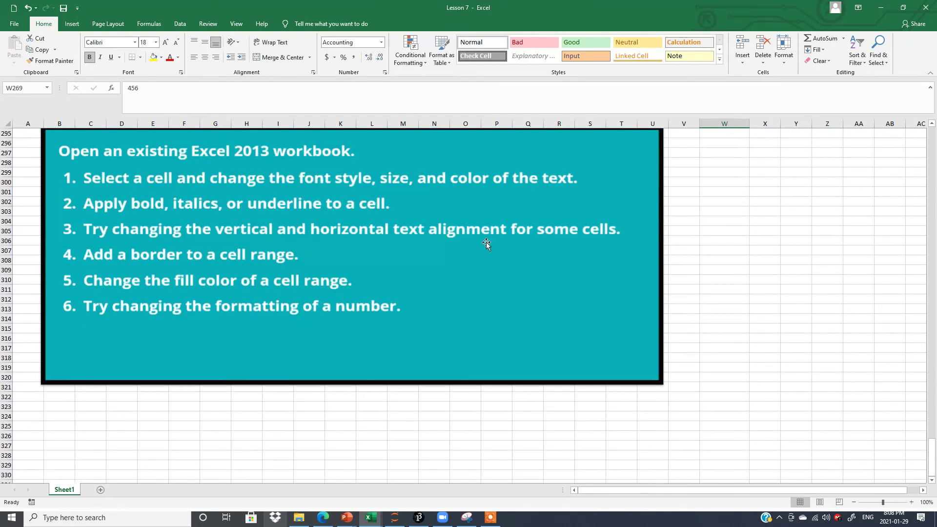